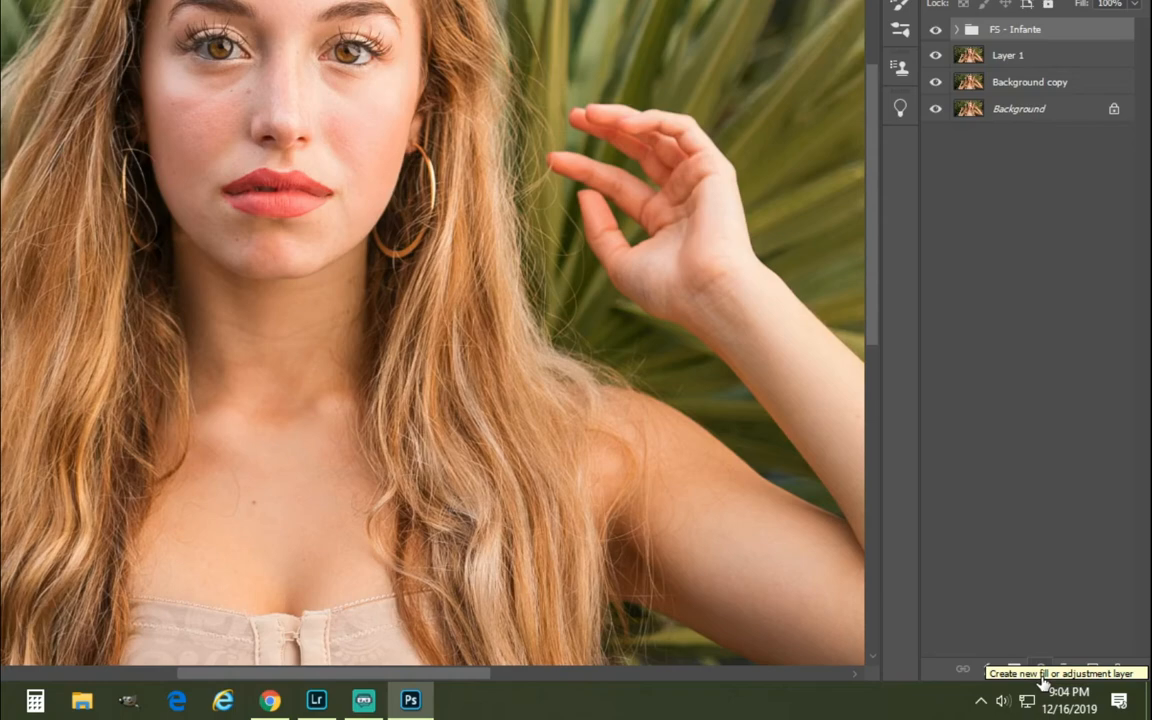
# Add a Curves adjustment layer above the FS - Infante group with its RGB midpoint lowered to darken, and invert its mask to black.
pyautogui.click(1041, 670)
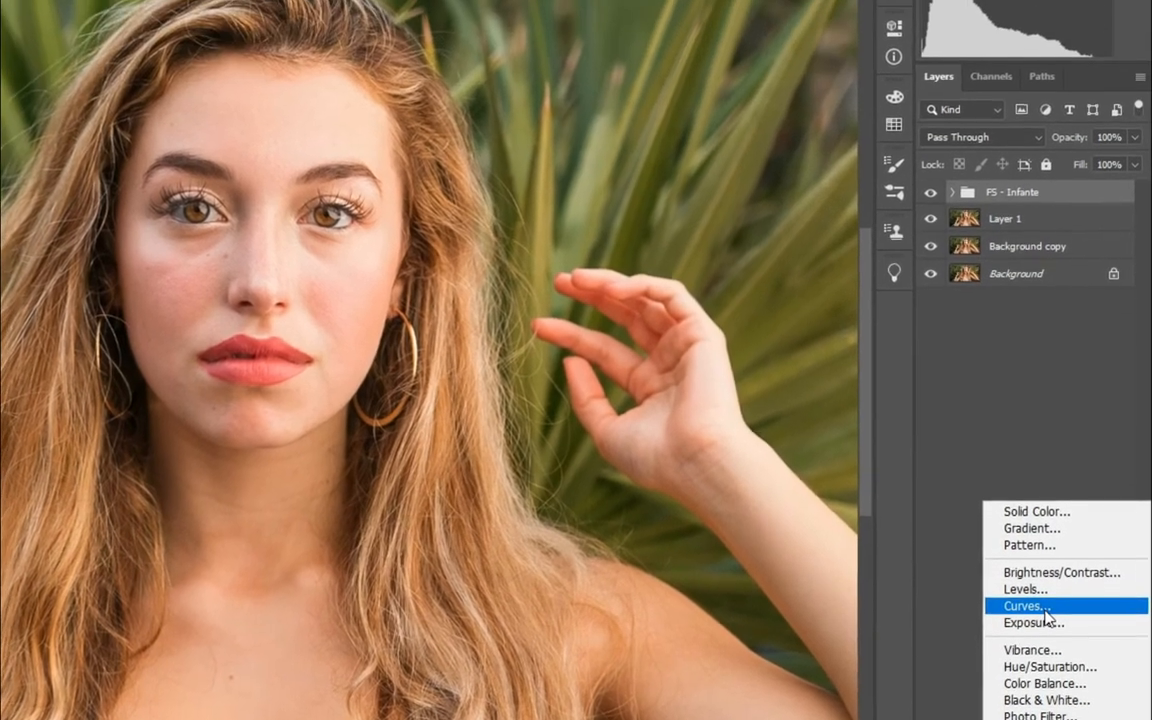
pyautogui.click(1044, 509)
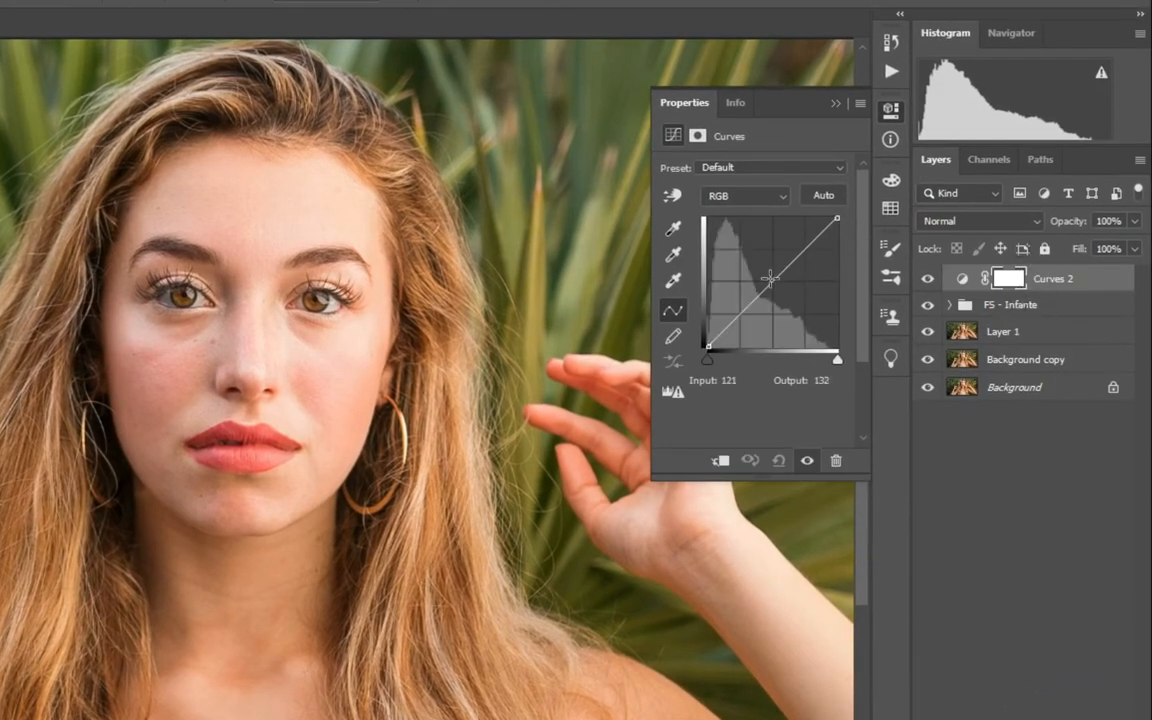
pyautogui.moveTo(774, 281); pyautogui.dragTo(774, 316)
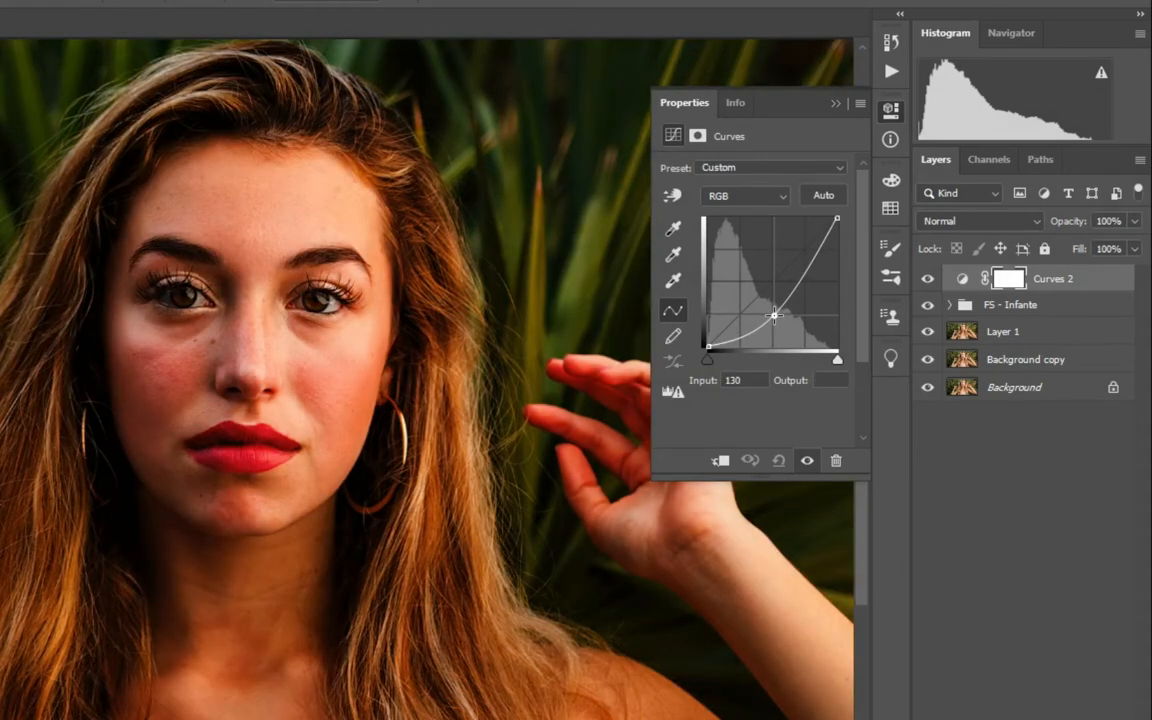
pyautogui.click(697, 138)
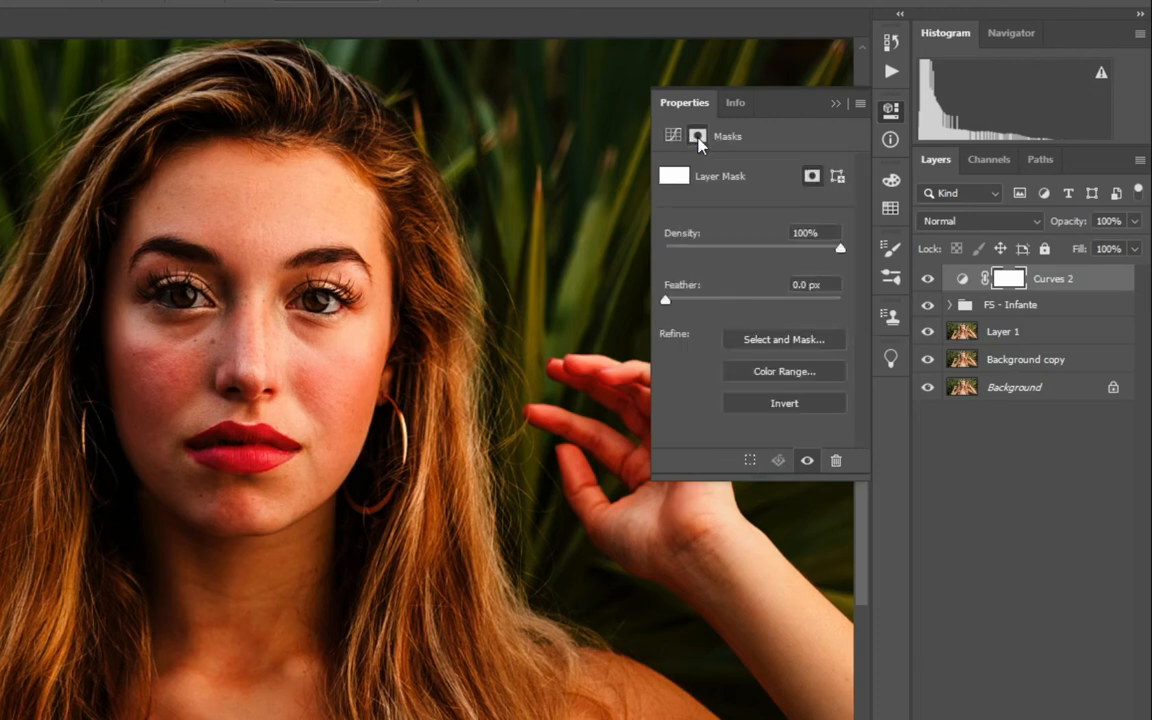
pyautogui.click(777, 406)
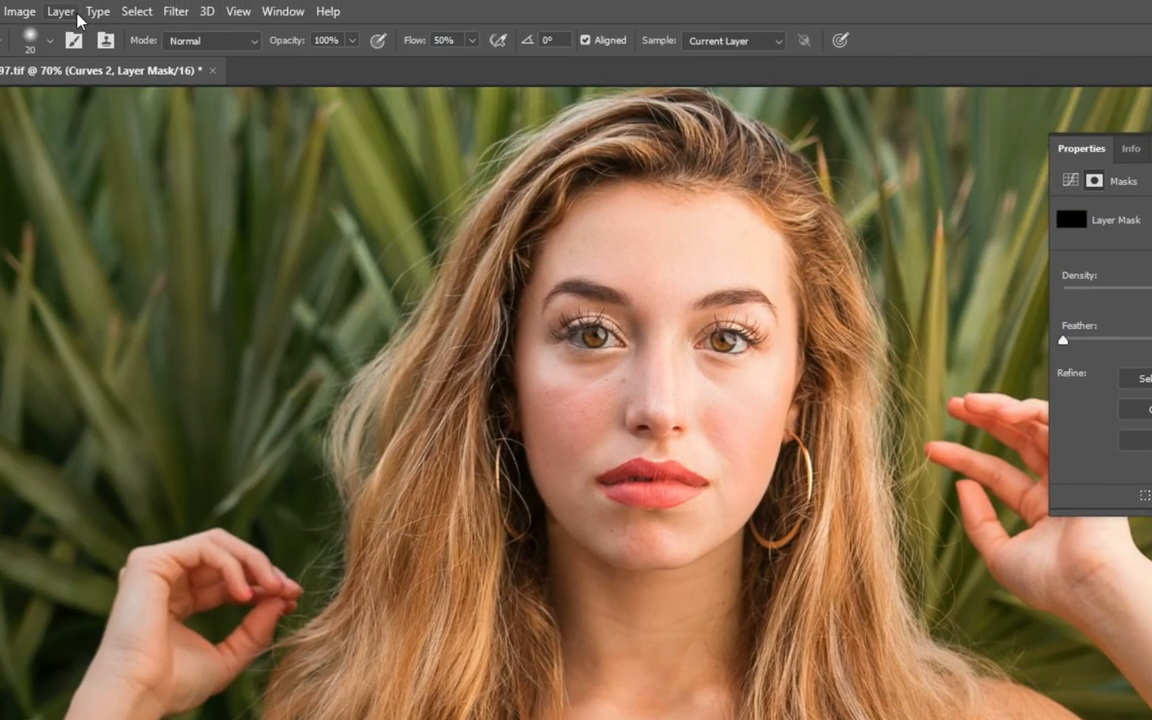
# Rename the darkening Curves layer as Burn.
pyautogui.click(62, 12)
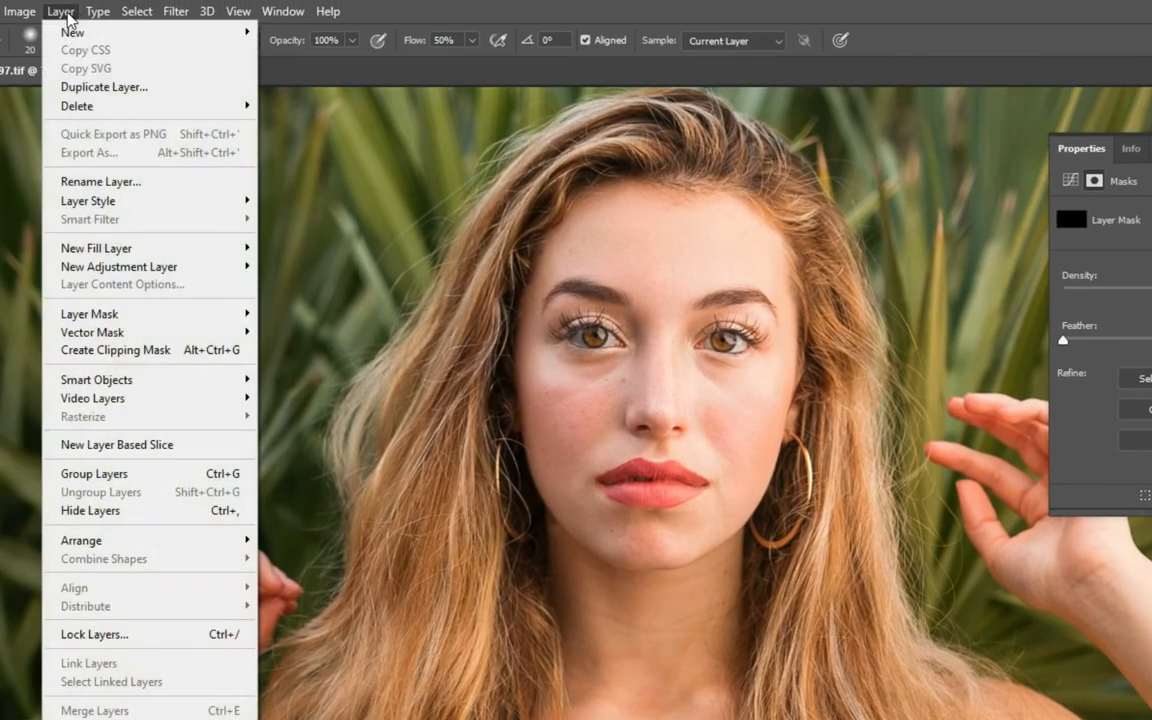
pyautogui.click(100, 181)
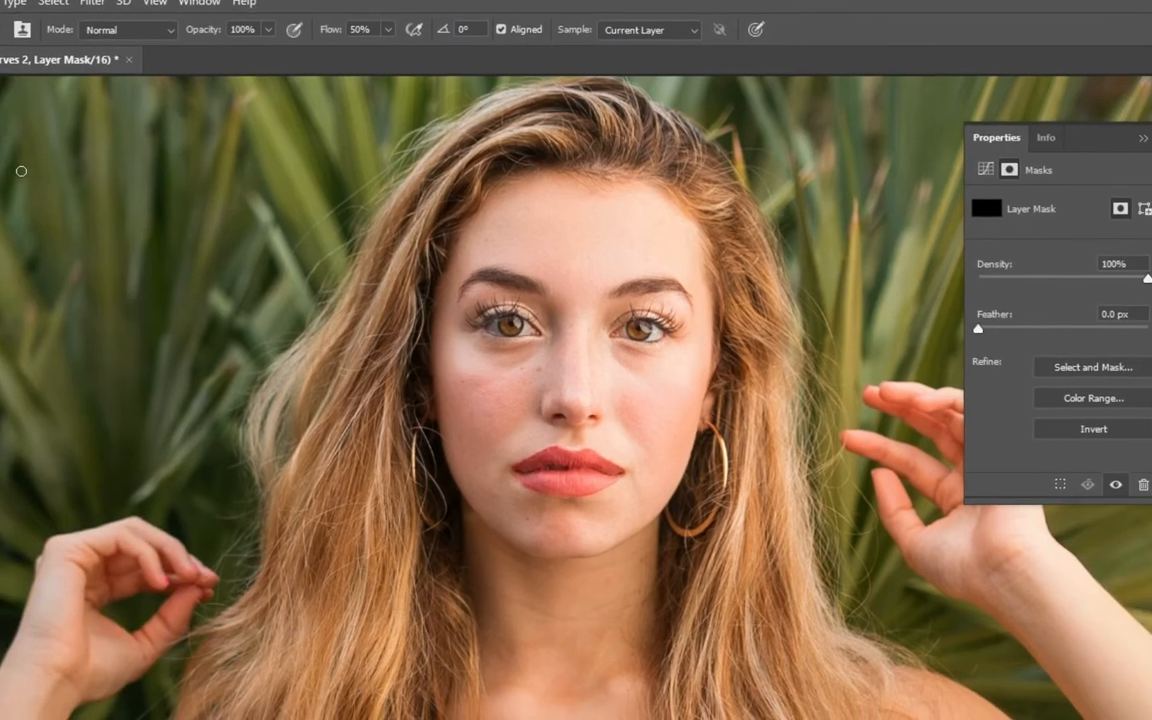
pyautogui.write('Burn')
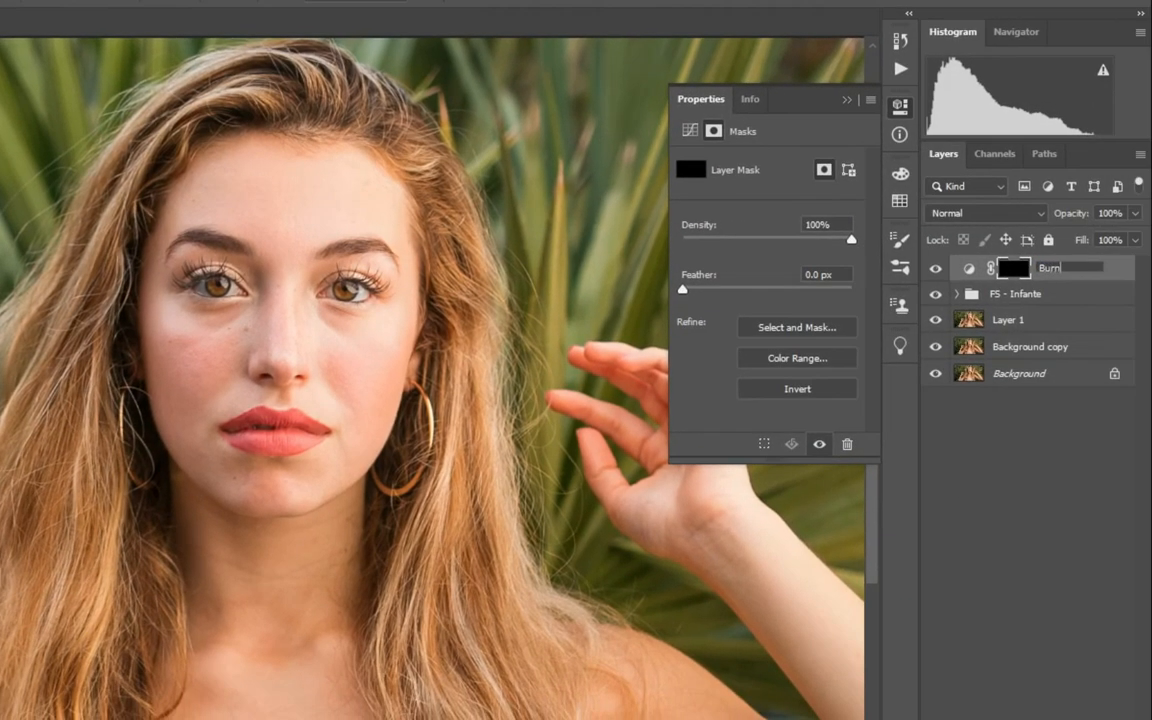
pyautogui.click(1012, 473)
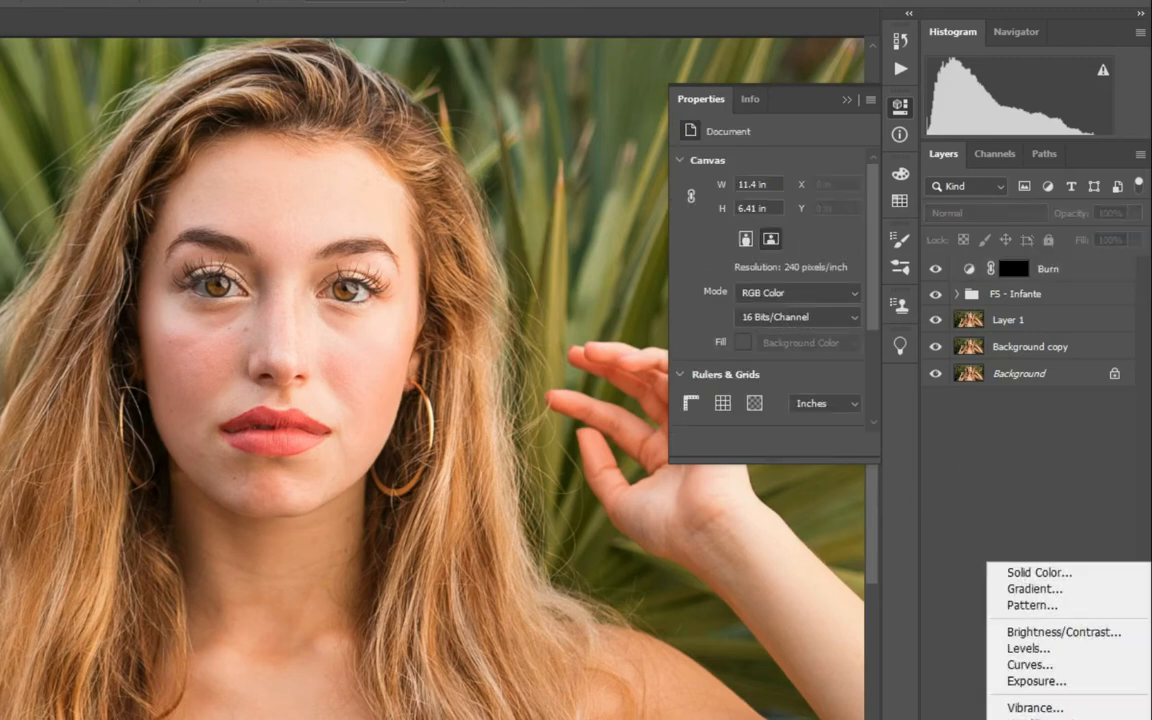
# Add a Curves adjustment layer above Burn with its RGB midpoint raised to brighten, and invert its mask to black.
pyautogui.click(1080, 664)
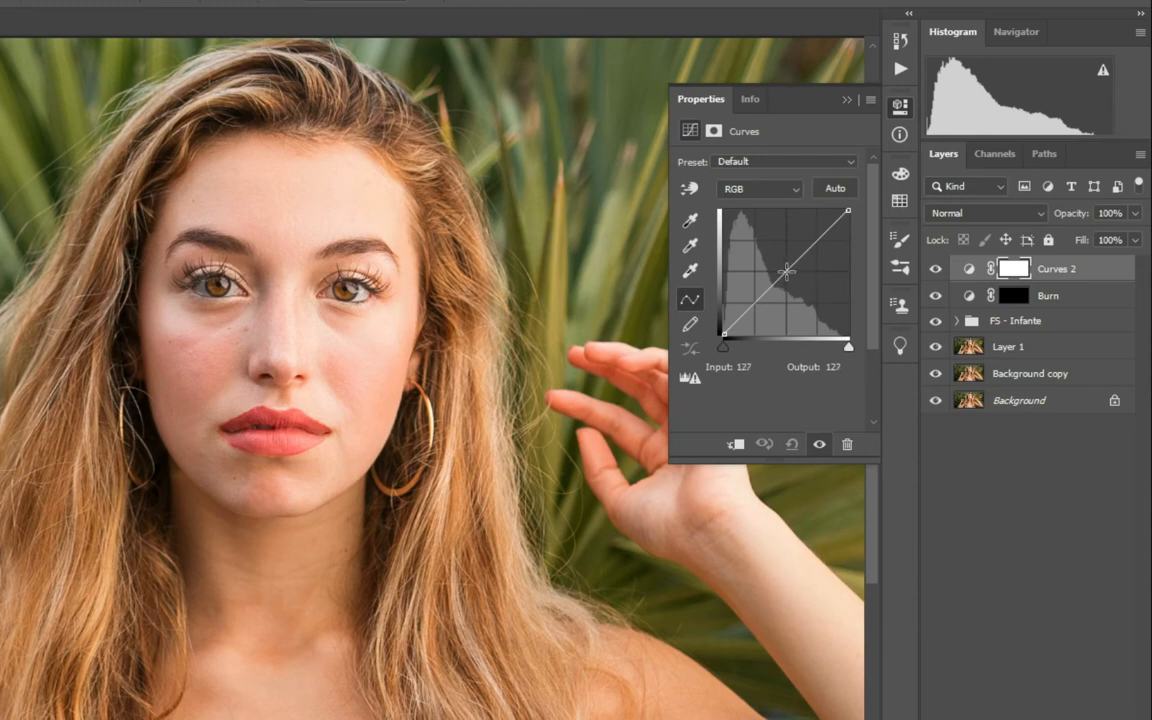
pyautogui.moveTo(787, 271); pyautogui.dragTo(787, 240)
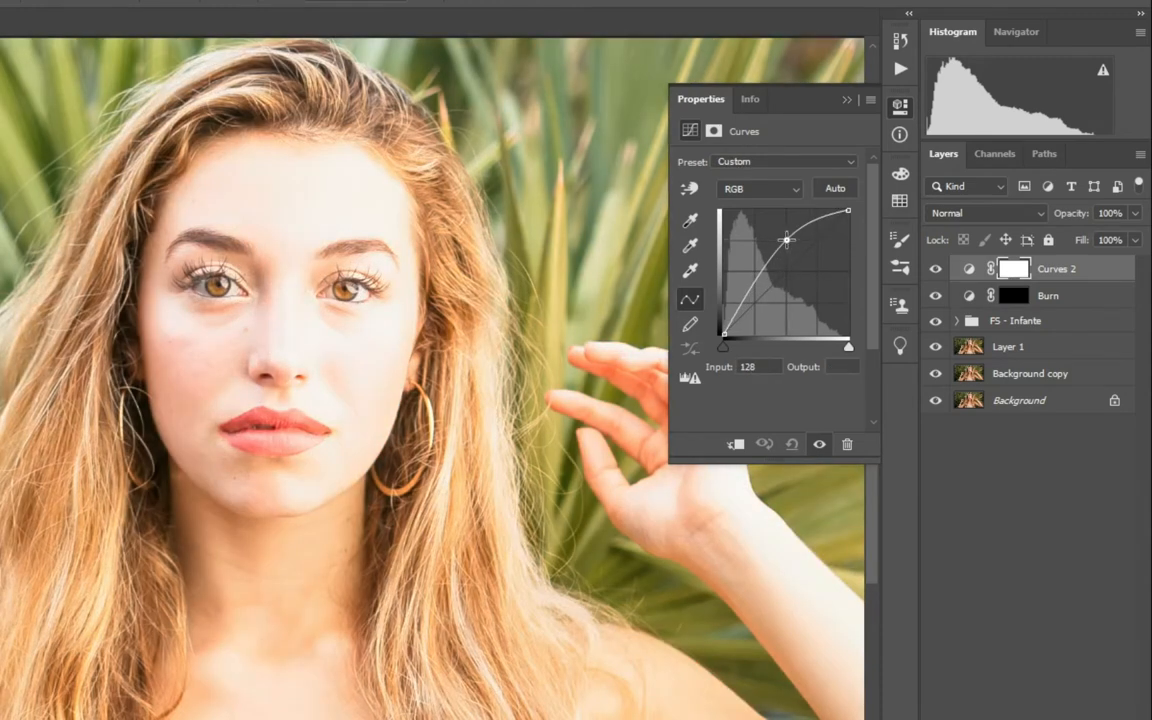
pyautogui.click(714, 132)
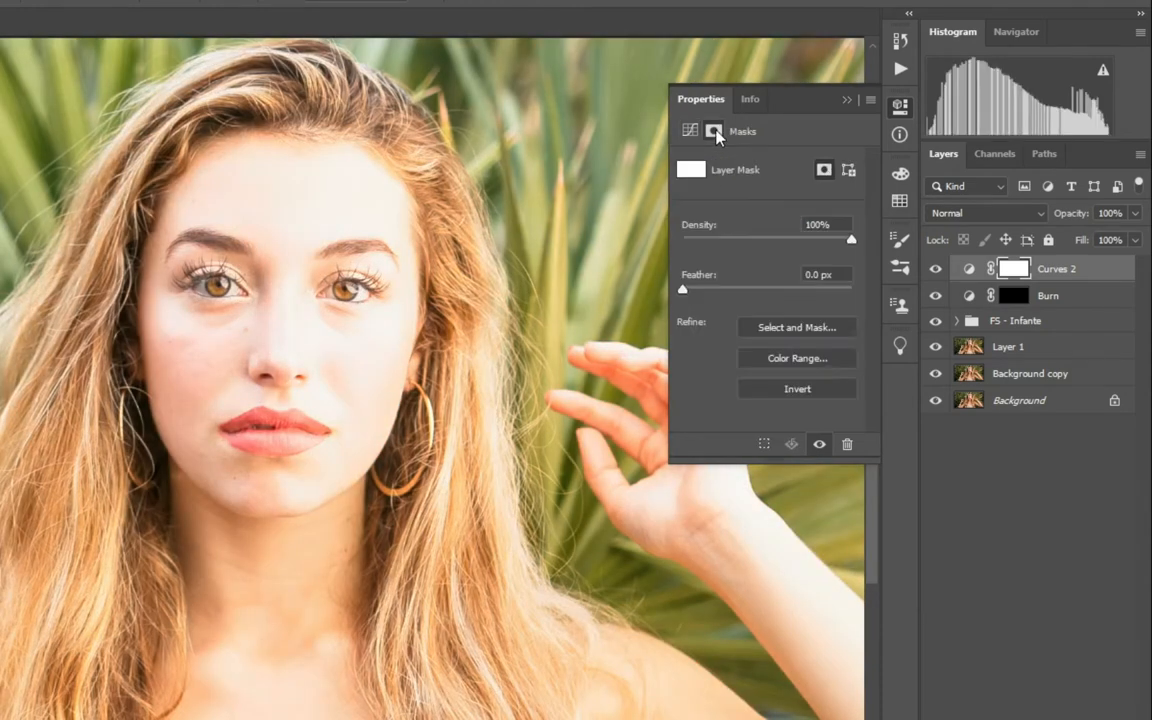
pyautogui.click(812, 391)
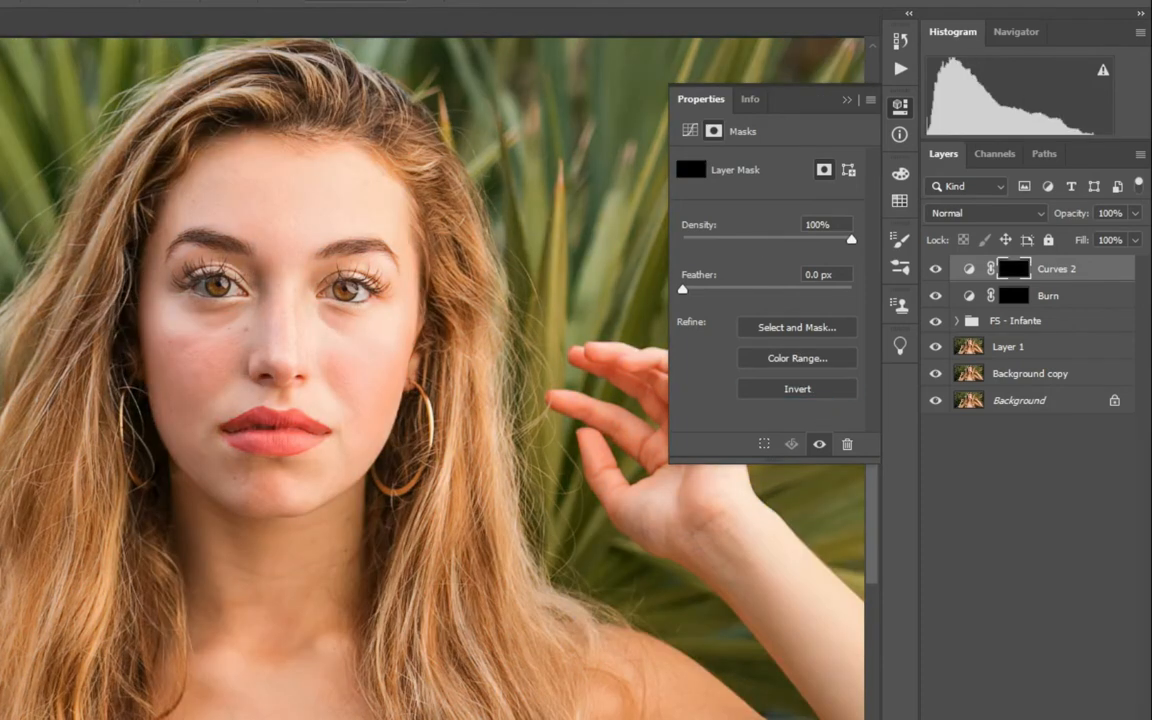
# Rename the brightening Curves layer as Dodge.
pyautogui.doubleClick(1056, 268)
pyautogui.write('Dodo')
pyautogui.click(1068, 272)
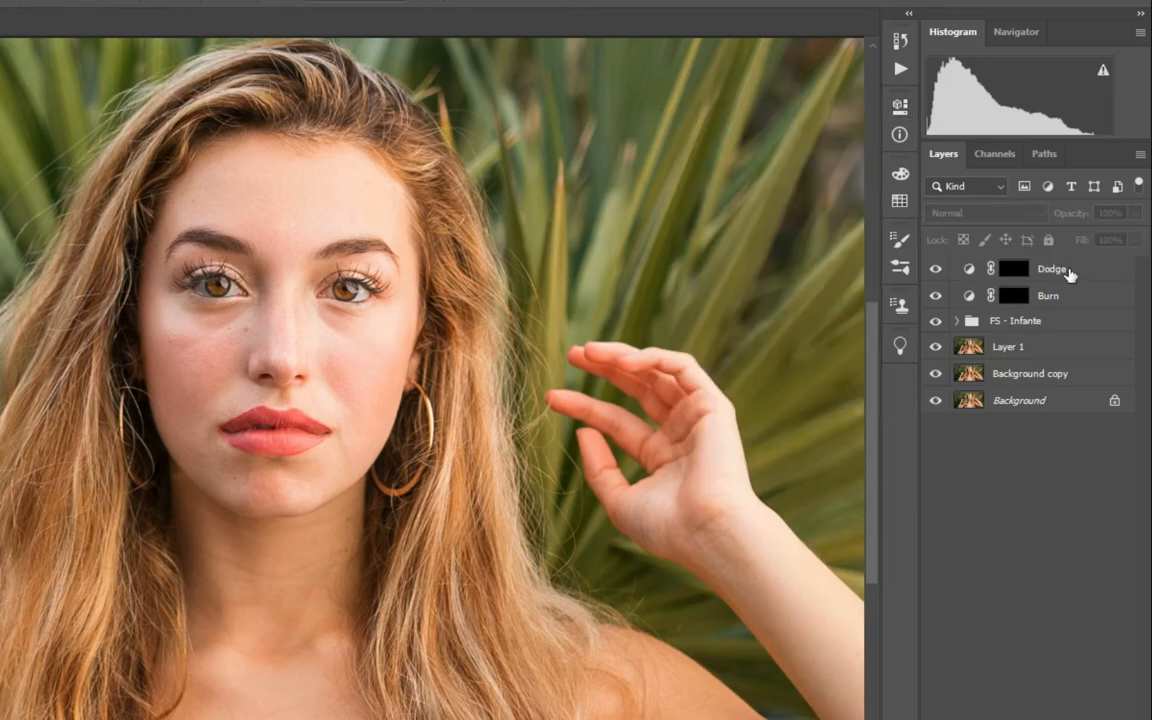
# Group the Dodge and Burn layers and name the group D&B.
pyautogui.click(1070, 274)
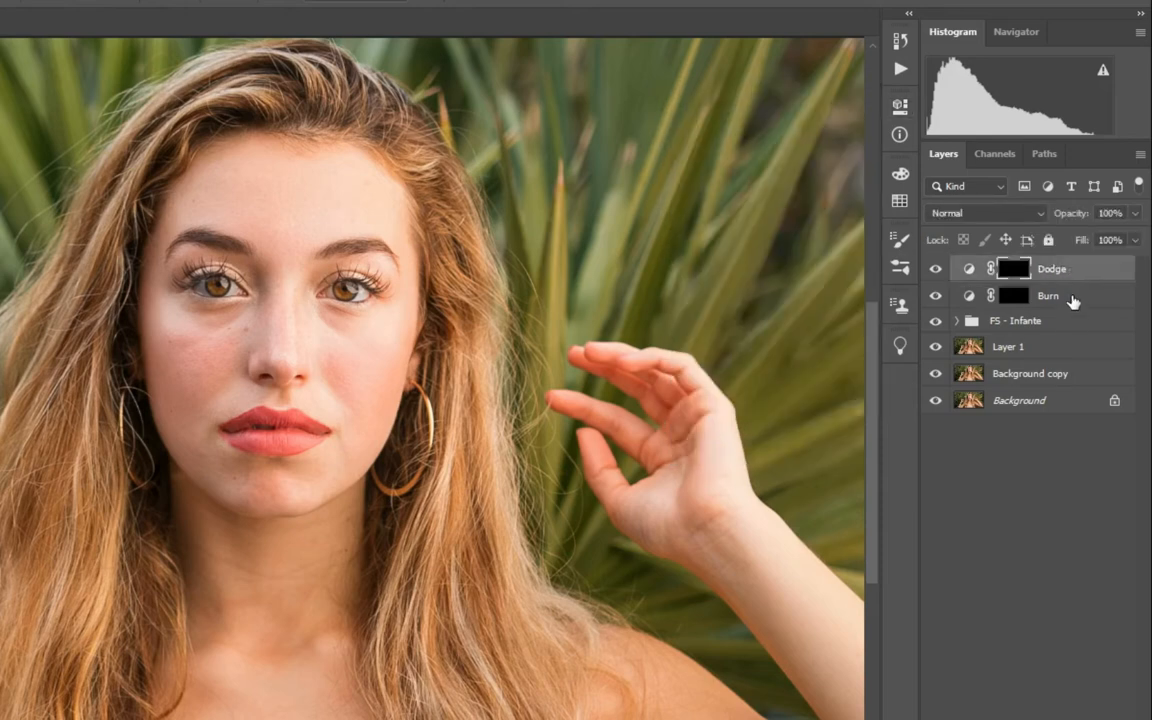
pyautogui.keyDown('shift'); pyautogui.click(1073, 304); pyautogui.keyUp('shift')
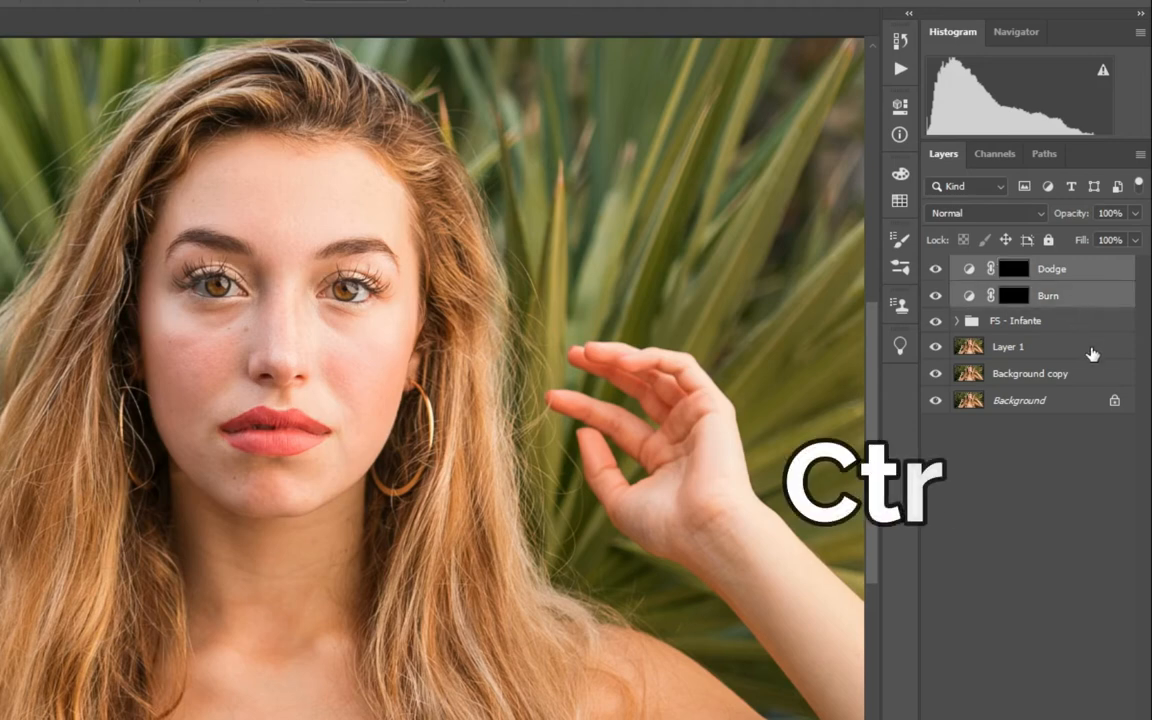
pyautogui.hotkey('ctrl', 'g')
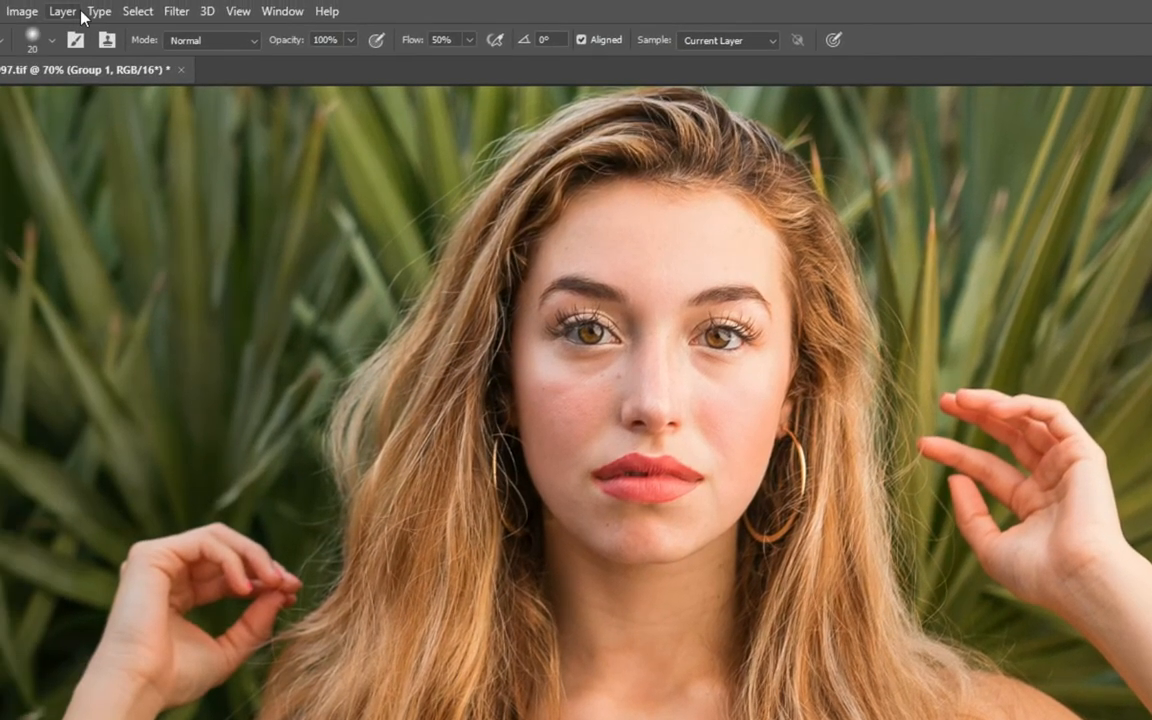
pyautogui.click(62, 11)
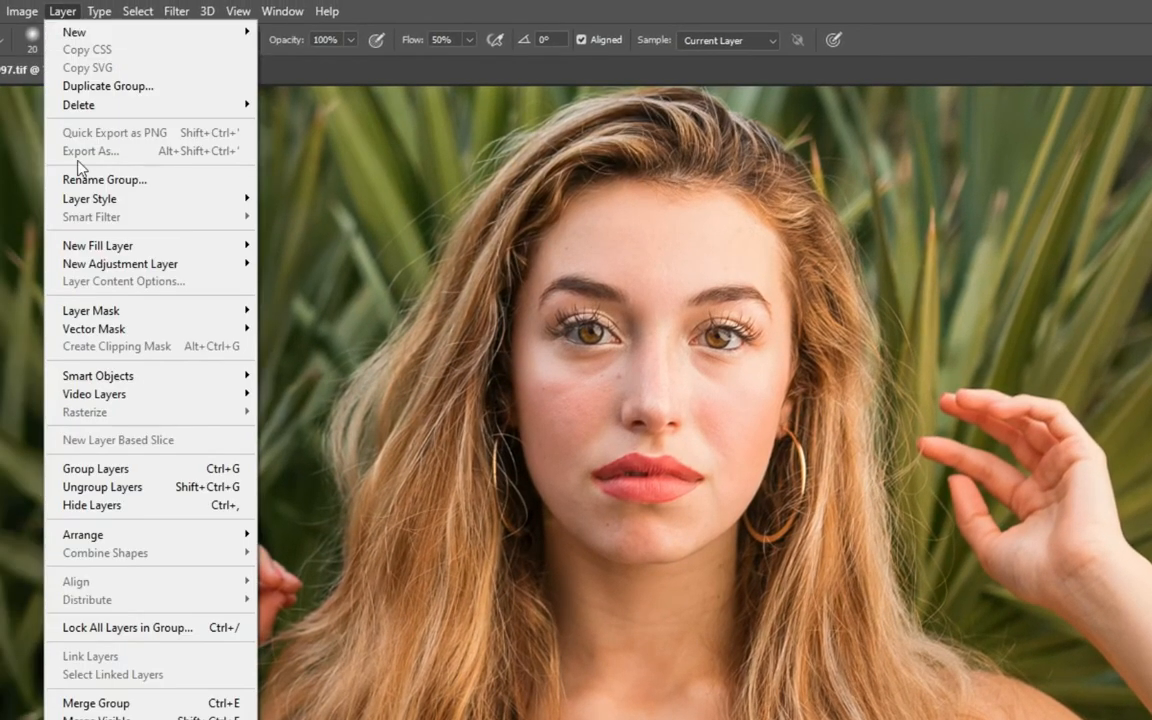
pyautogui.click(82, 182)
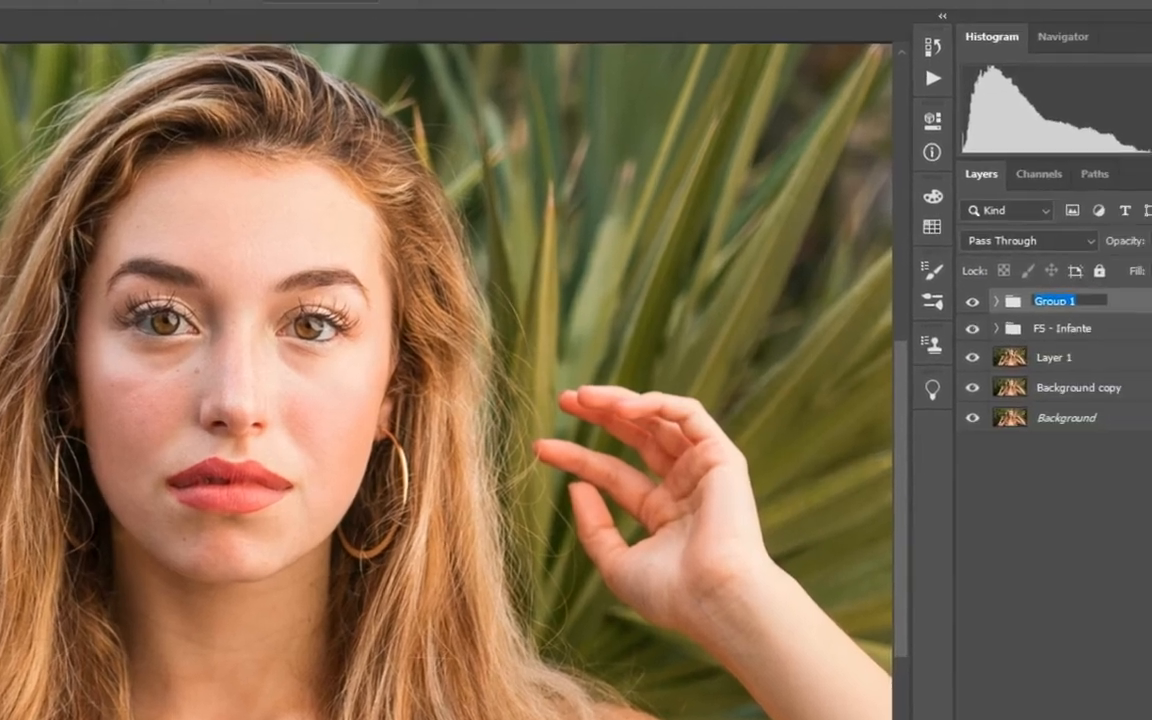
pyautogui.write('D&')
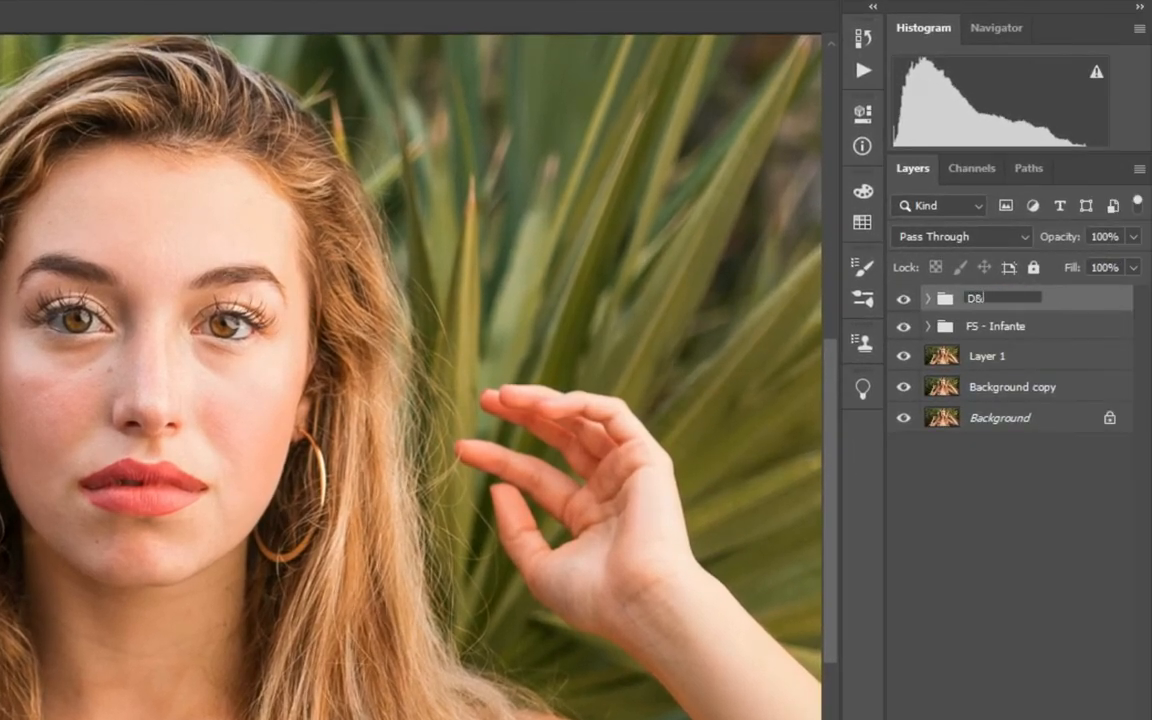
pyautogui.write('B')
pyautogui.click(949, 628)
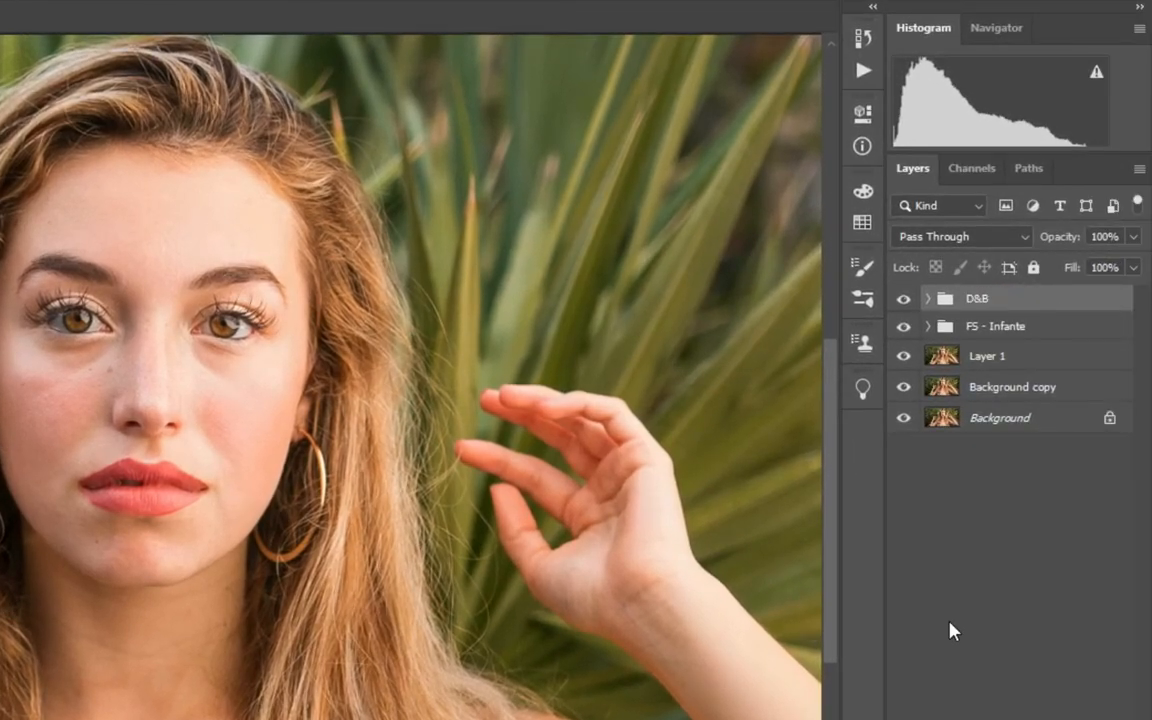
# Expand the D&B group and make the Dodge layer's mask active for work on the face.
pyautogui.click(928, 298)
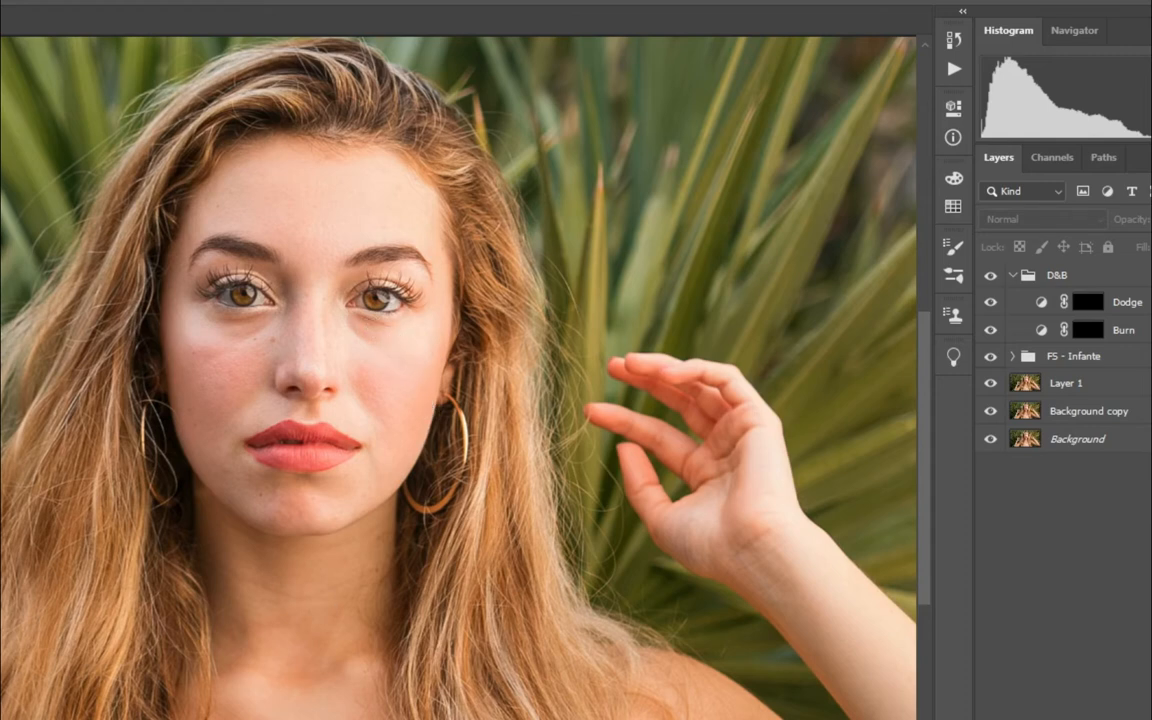
pyautogui.hotkey('ctrl', '+')
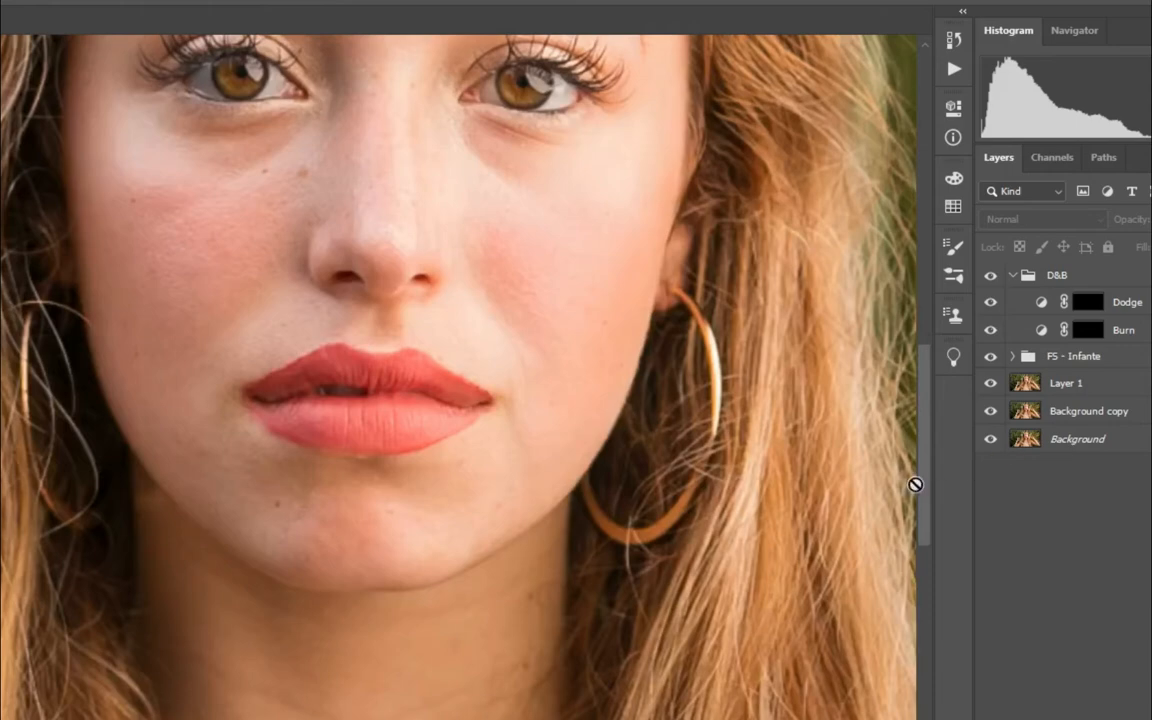
pyautogui.moveTo(928, 487); pyautogui.dragTo(928, 393)
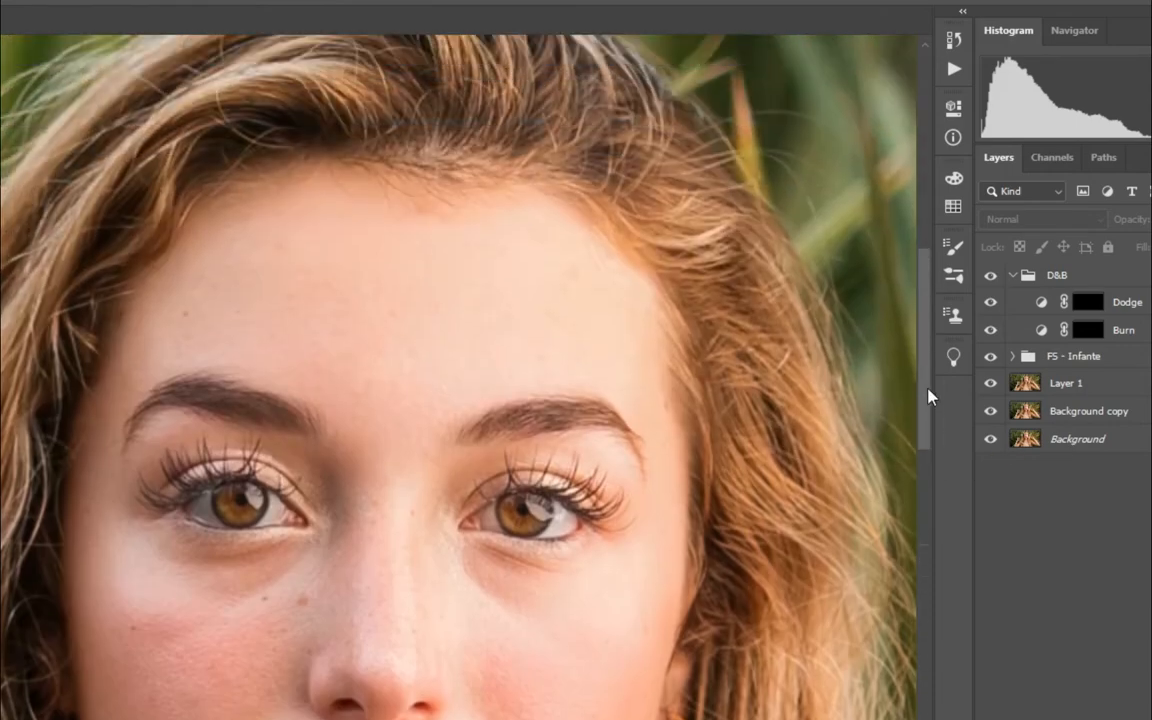
pyautogui.click(1092, 305)
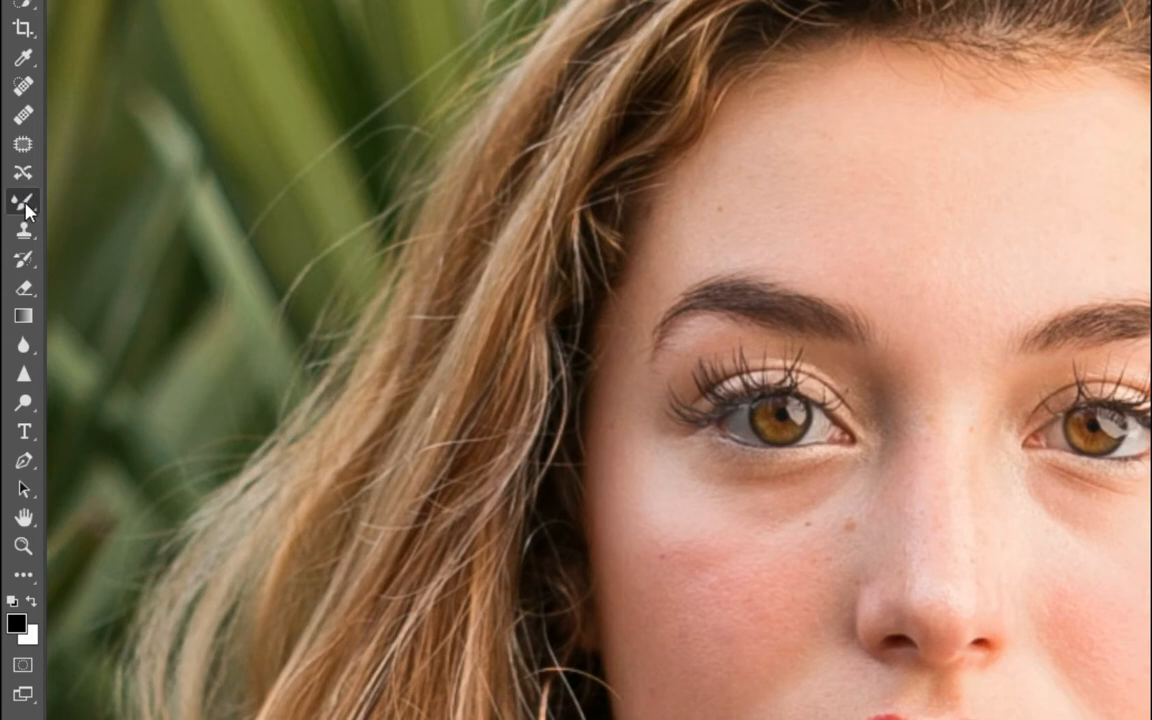
# Switch from the Mixer Brush to the regular Brush tool and reduce the brush size well below the width of the face.
pyautogui.rightClick(24, 203)
pyautogui.click(134, 201)
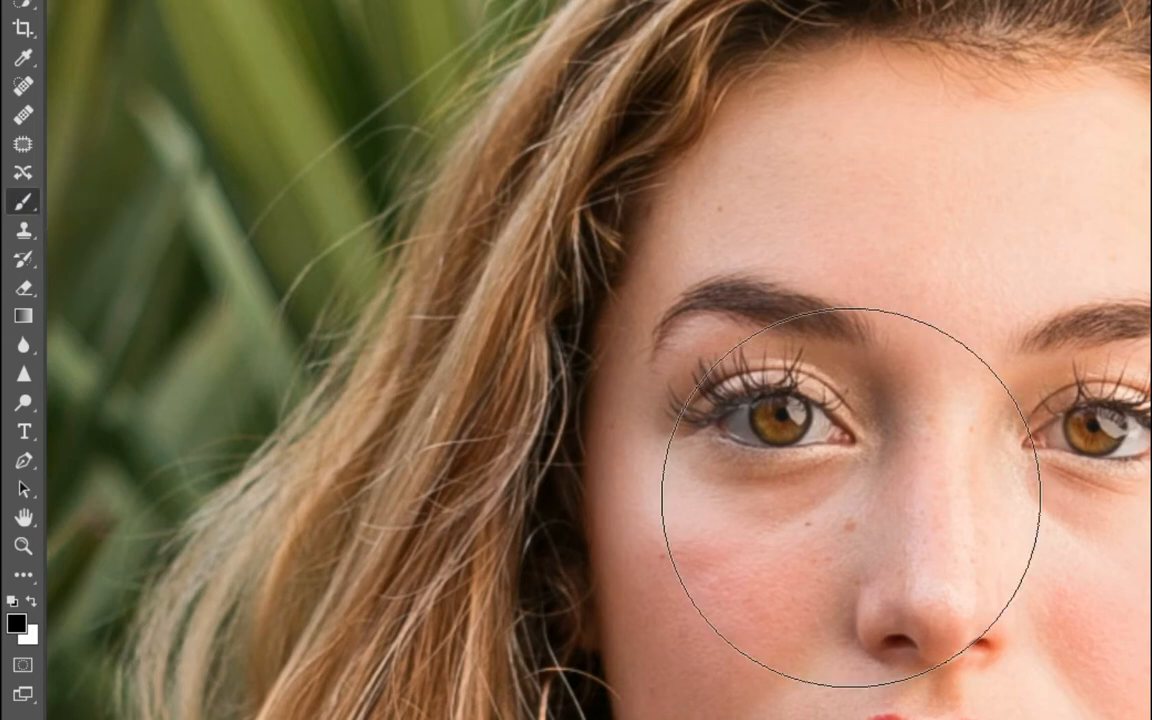
pyautogui.press('[')
pyautogui.press('[')
pyautogui.press('[')
pyautogui.press('[')
pyautogui.press('[')
pyautogui.press('[')
pyautogui.press('[')
pyautogui.press('[')
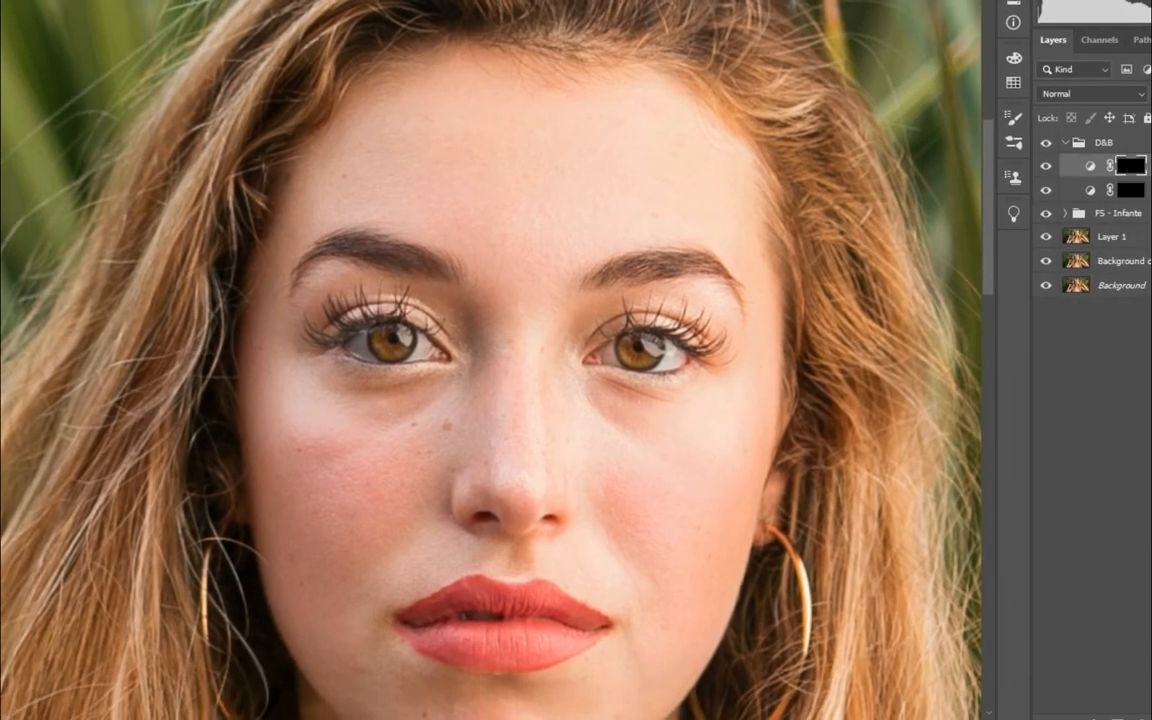
# Collapse the D&B group and add a Black & White adjustment layer above it, with its Reds value lowered to emphasize skin unevenness.
pyautogui.scroll(1, 390, 338)
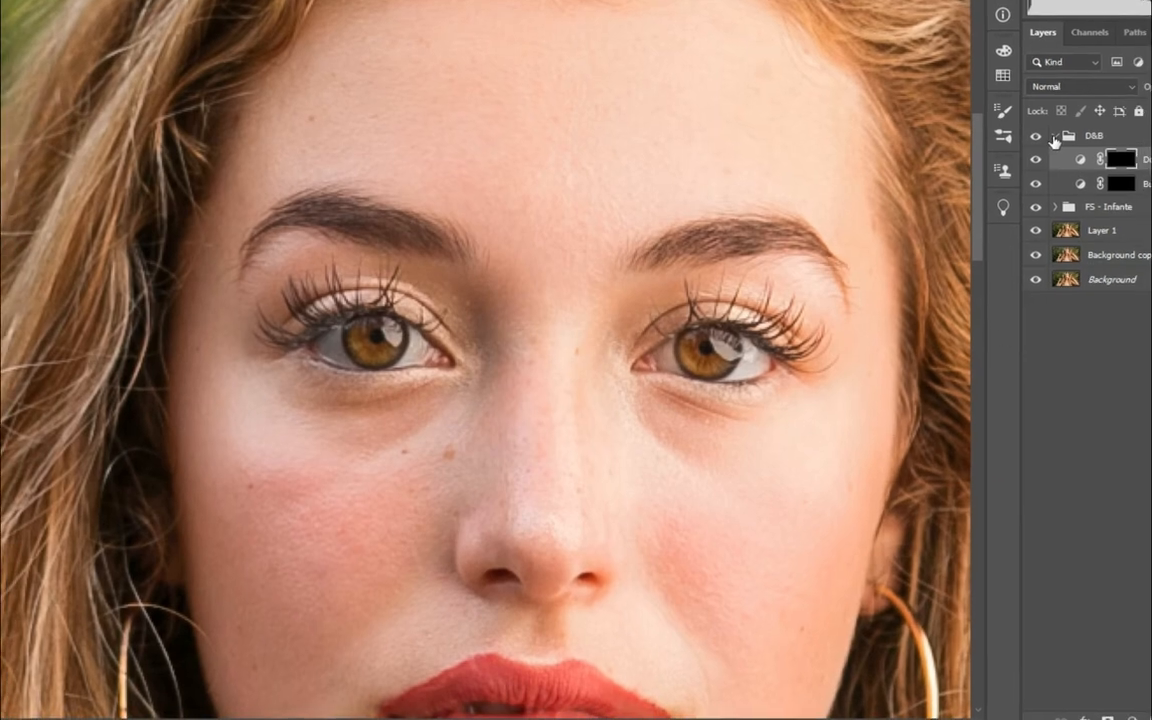
pyautogui.click(1064, 143)
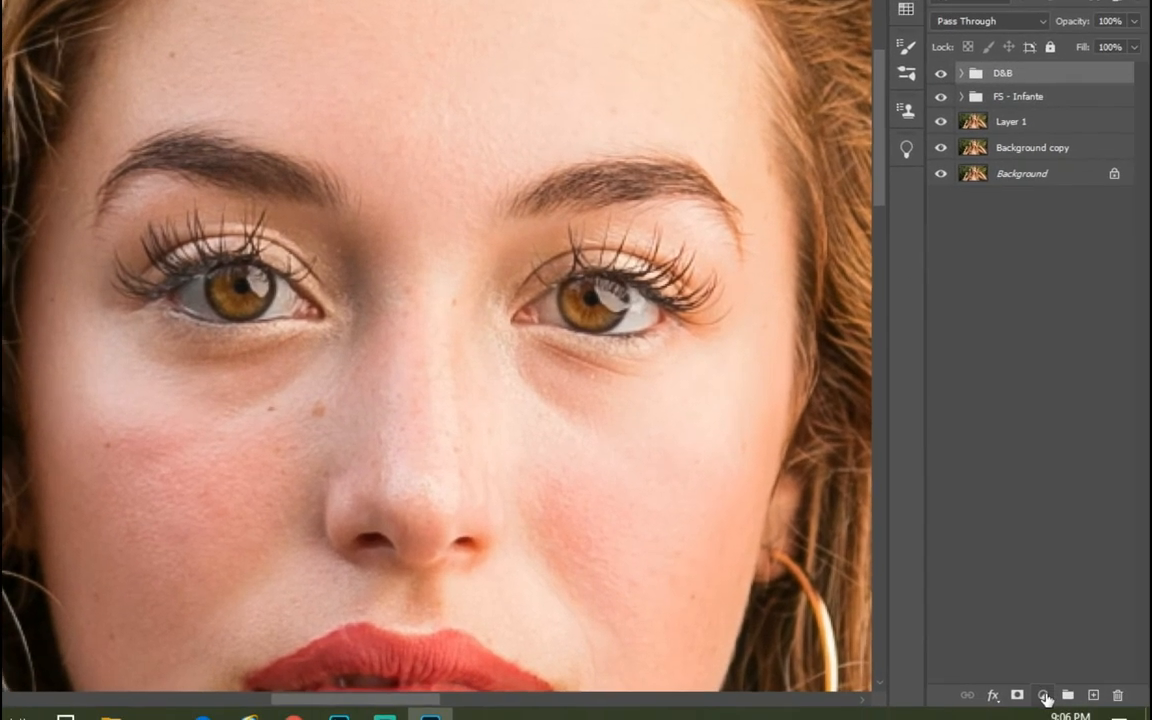
pyautogui.click(1110, 715)
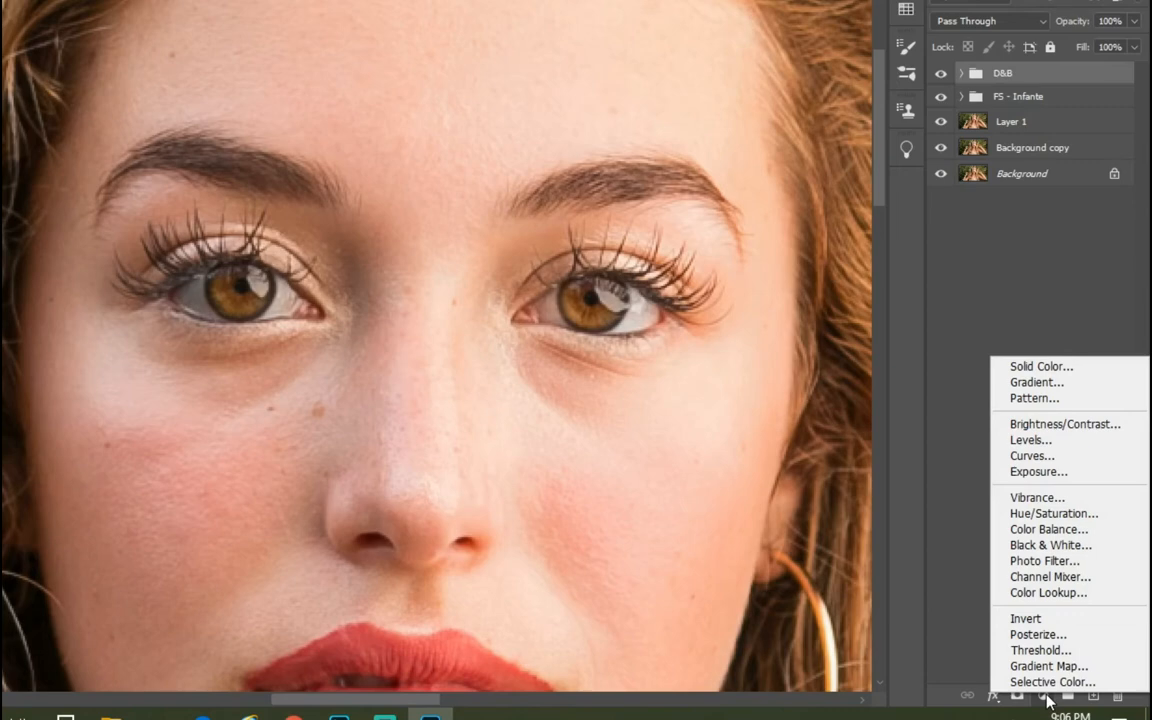
pyautogui.click(1065, 548)
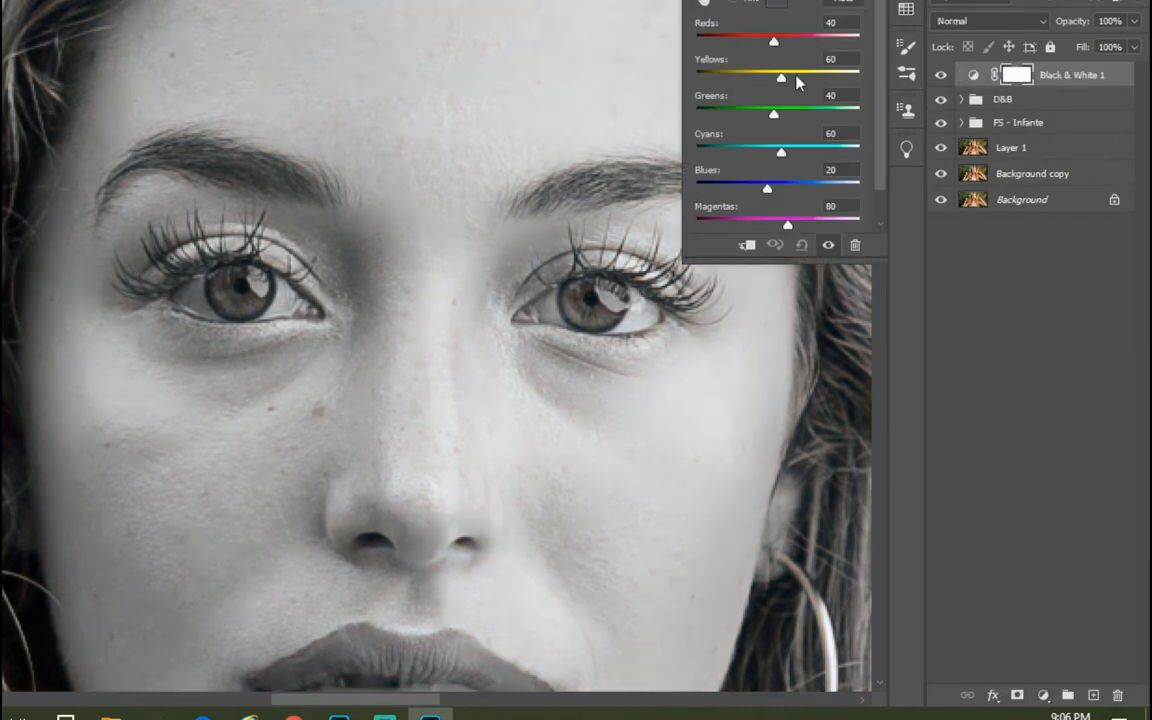
pyautogui.moveTo(773, 44); pyautogui.dragTo(756, 46)
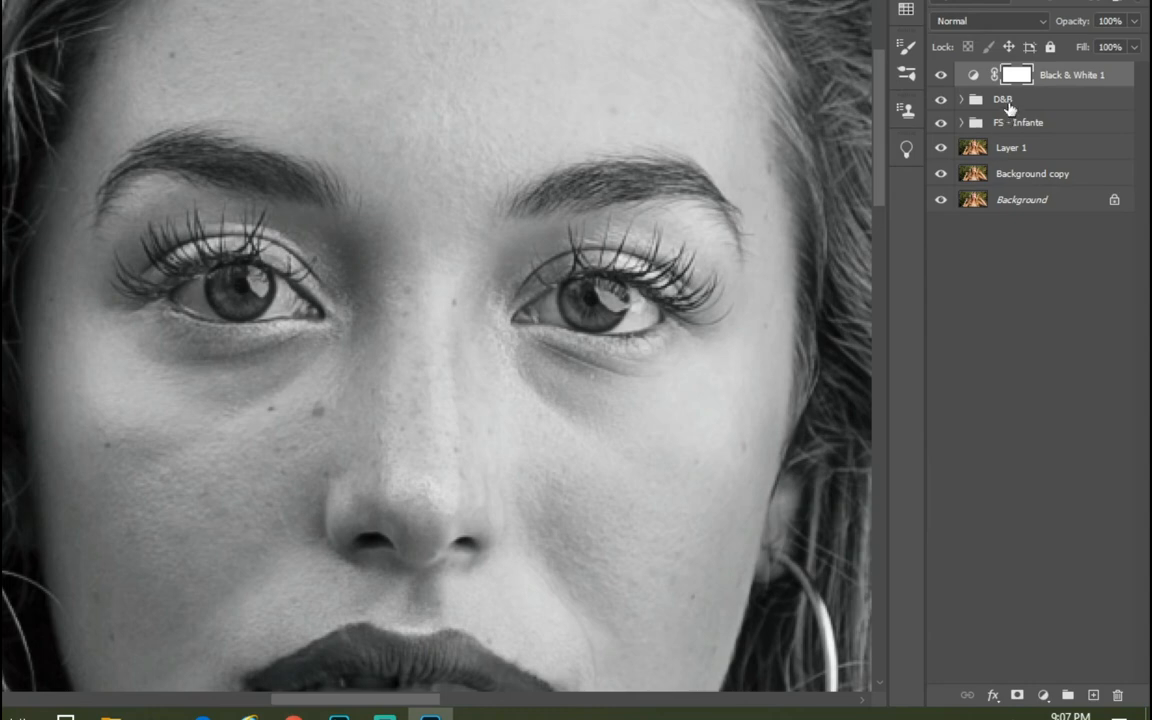
# Select the Dodge layer inside the D&B group and hide the Black & White adjustment layer.
pyautogui.click(961, 99)
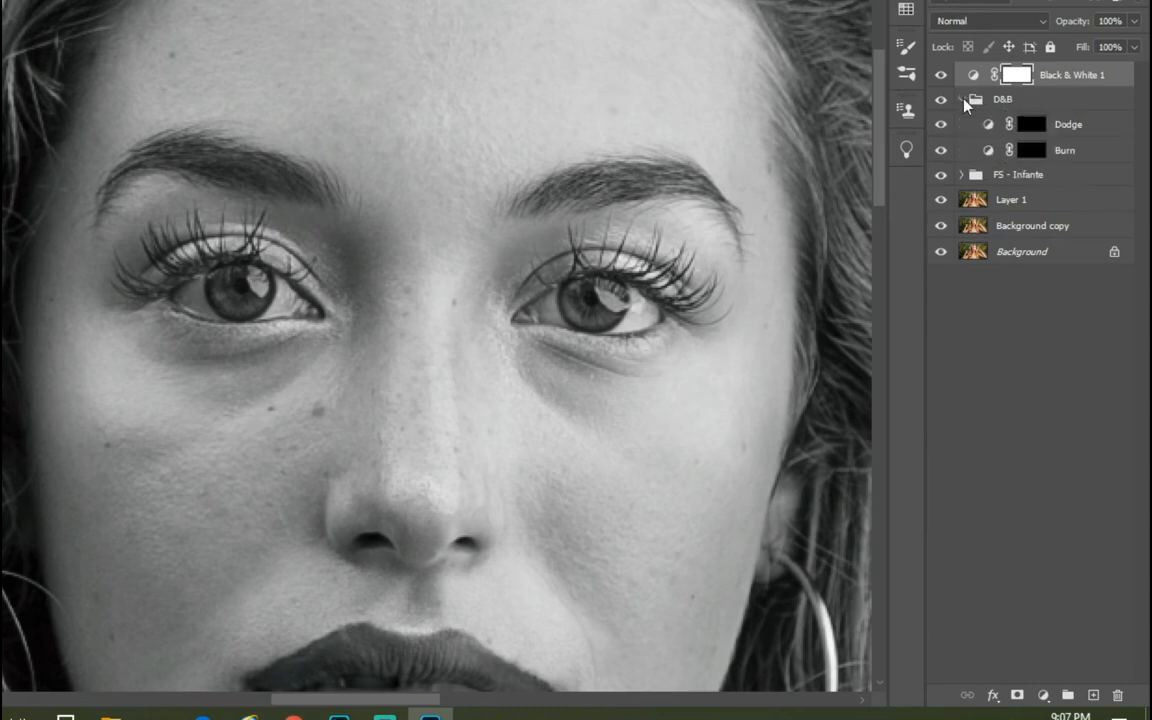
pyautogui.click(1070, 124)
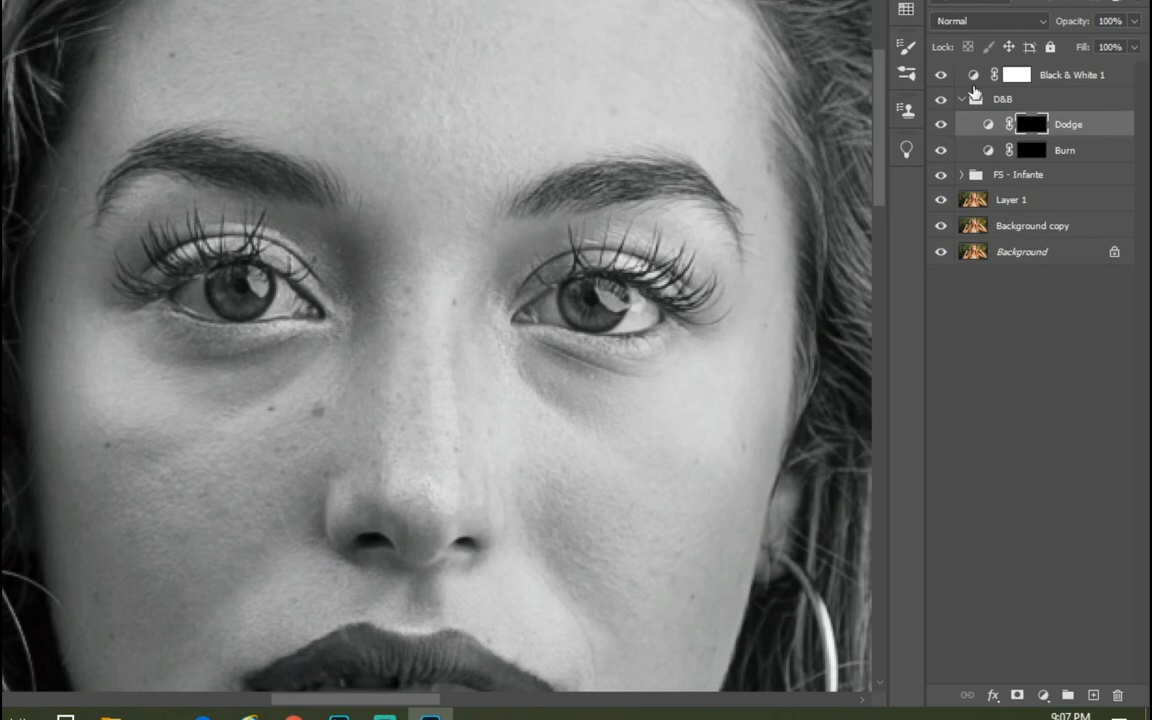
pyautogui.click(941, 76)
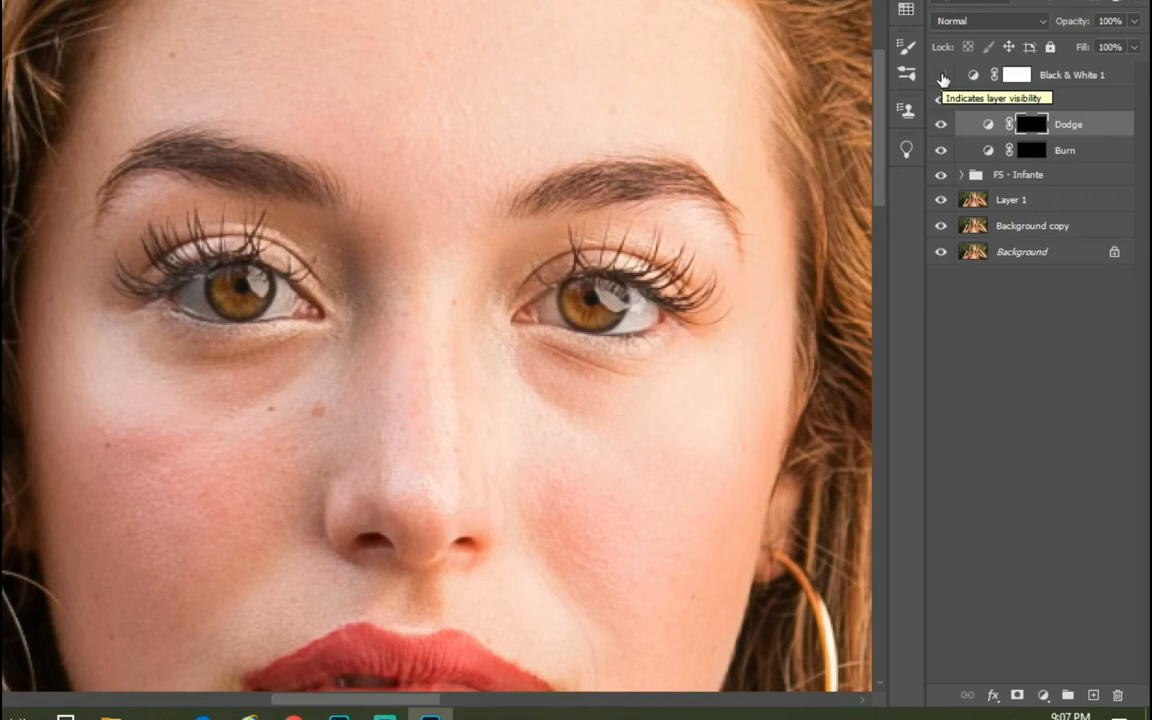
# Show the Black & White adjustment layer, try different brush flow levels and return the flow to 100%.
pyautogui.click(941, 76)
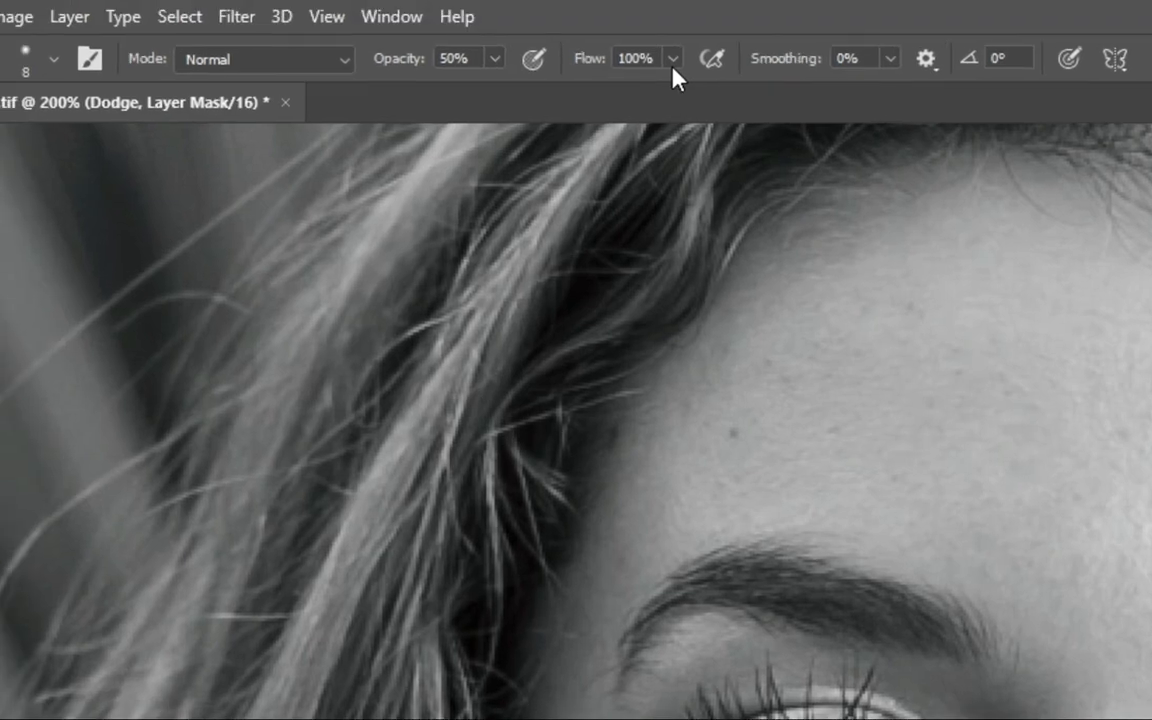
pyautogui.click(673, 60)
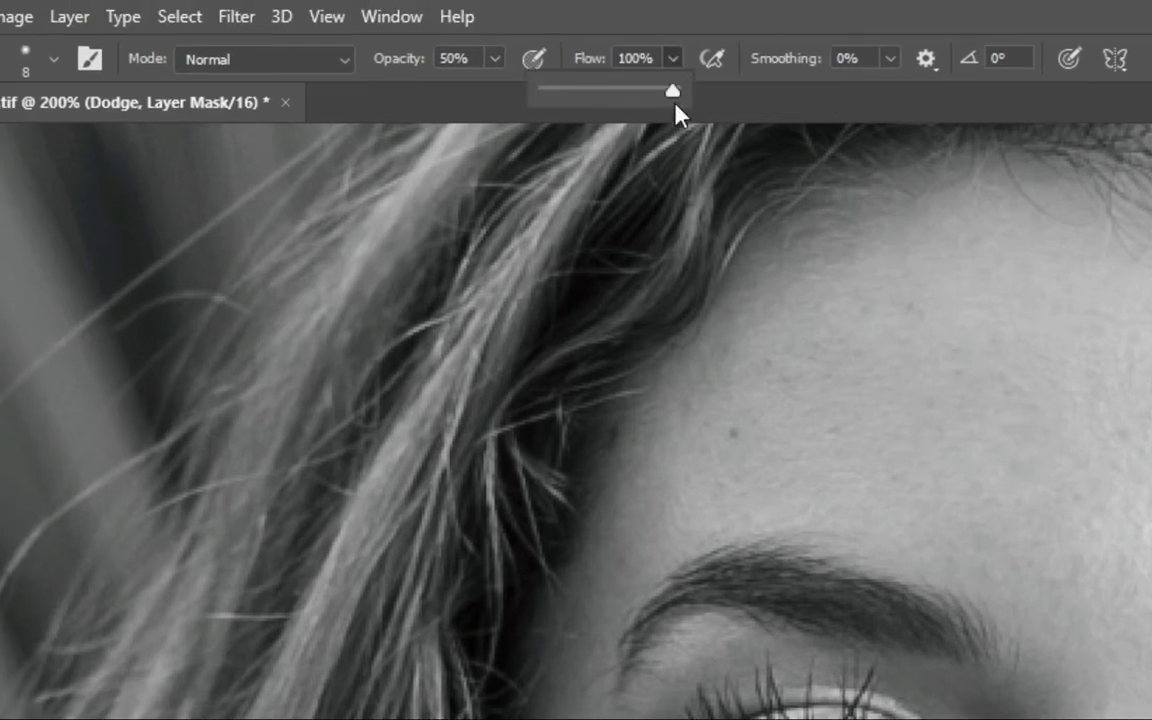
pyautogui.moveTo(673, 96); pyautogui.dragTo(525, 98)
pyautogui.moveTo(545, 89); pyautogui.dragTo(547, 89)
pyautogui.moveTo(550, 95); pyautogui.dragTo(715, 95)
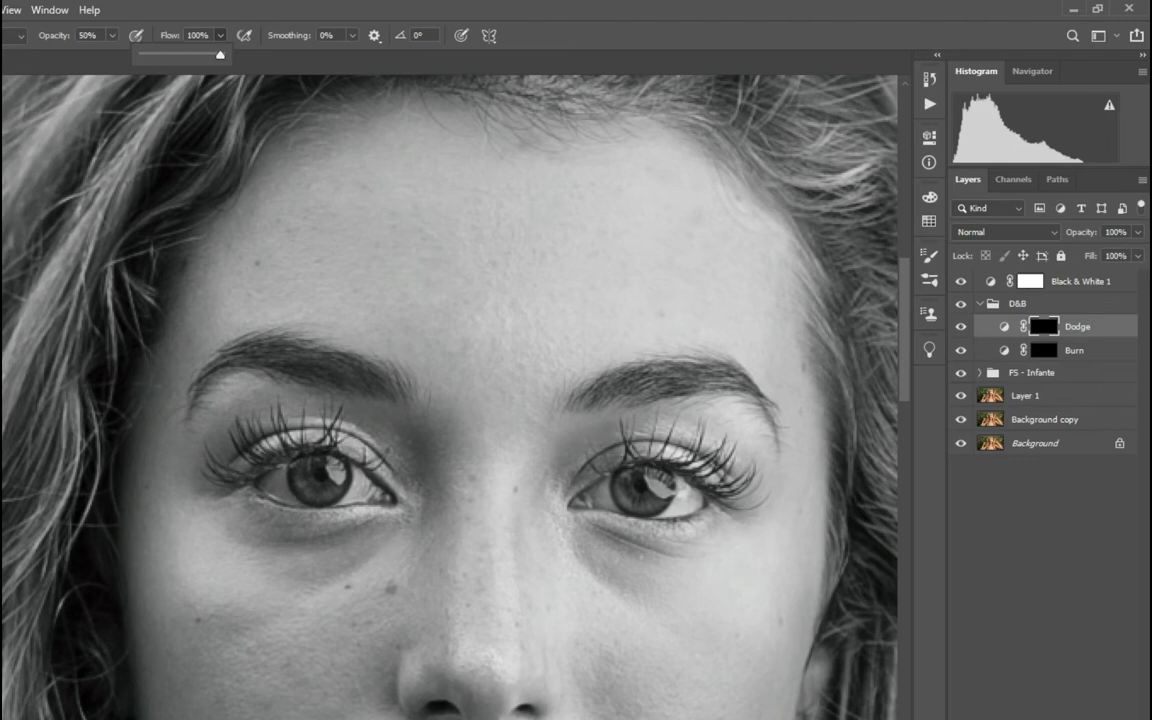
pyautogui.press('Escape')
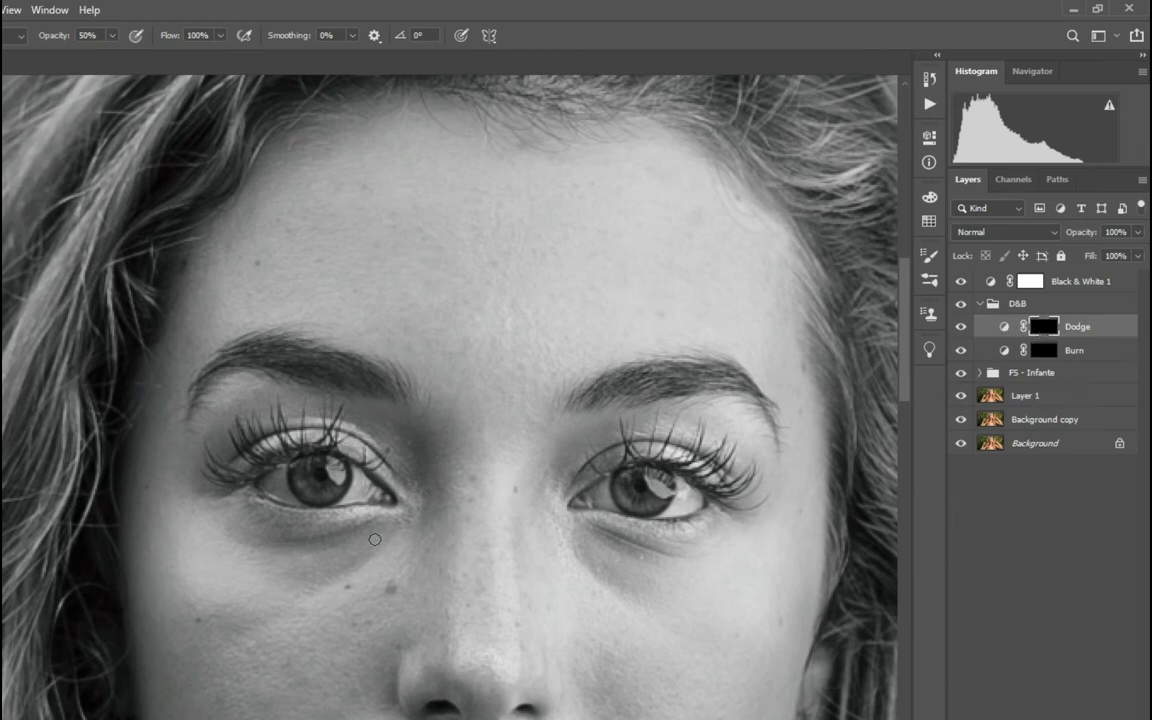
# Try an enlarged brush at 100% flow on the Dodge mask under the left eye and check the result with and without the Black & White layer.
pyautogui.press(']')
pyautogui.press(']')
pyautogui.press(']')
pyautogui.moveTo(397, 528)
pyautogui.mouseDown()
pyautogui.moveTo(225, 543)
pyautogui.moveTo(401, 541)
pyautogui.moveTo(276, 554)
pyautogui.moveTo(361, 531)
pyautogui.moveTo(250, 540)
pyautogui.moveTo(318, 541)
pyautogui.moveTo(282, 565)
pyautogui.moveTo(351, 549)
pyautogui.moveTo(317, 576)
pyautogui.moveTo(374, 579)
pyautogui.moveTo(382, 536)
pyautogui.moveTo(211, 558)
pyautogui.moveTo(253, 520)
pyautogui.moveTo(347, 548)
pyautogui.moveTo(280, 568)
pyautogui.moveTo(342, 535)
pyautogui.moveTo(235, 552)
pyautogui.moveTo(308, 545)
pyautogui.mouseUp()
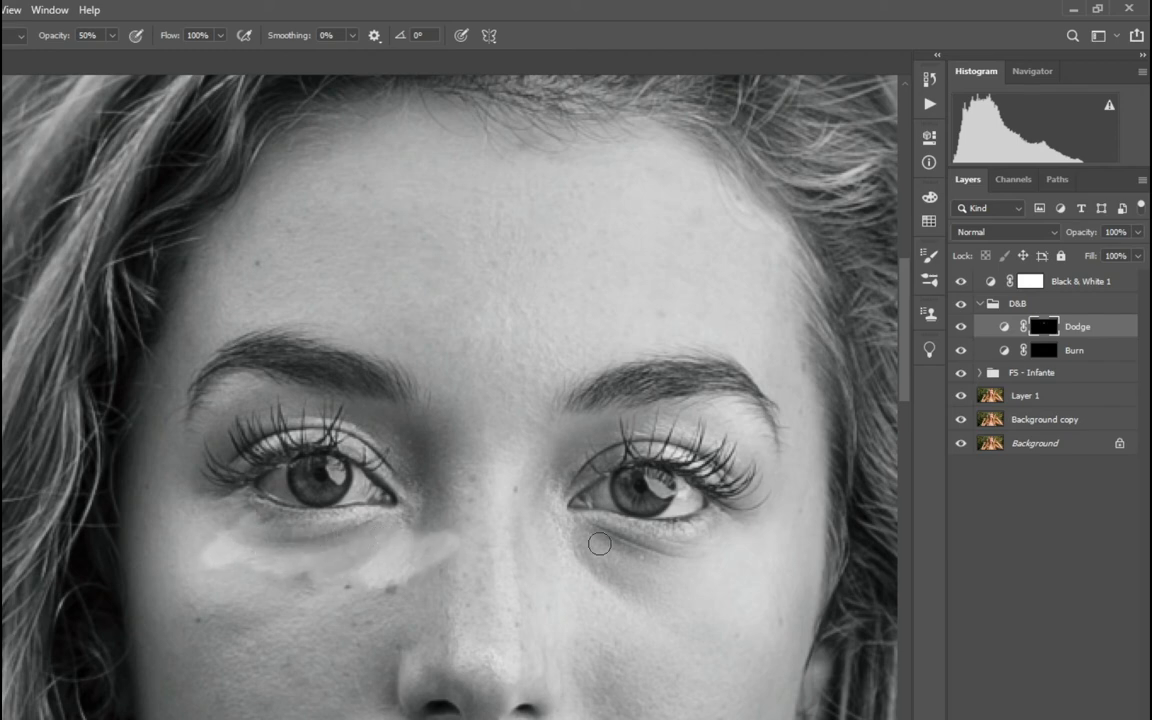
pyautogui.click(961, 283)
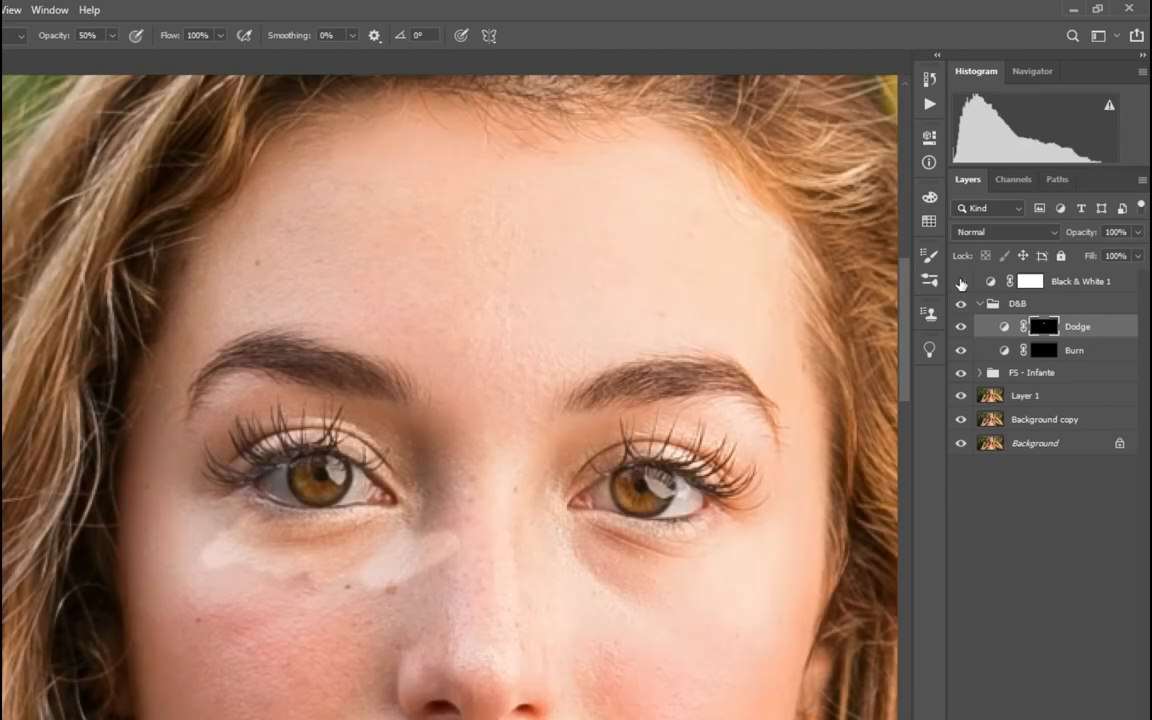
pyautogui.click(961, 283)
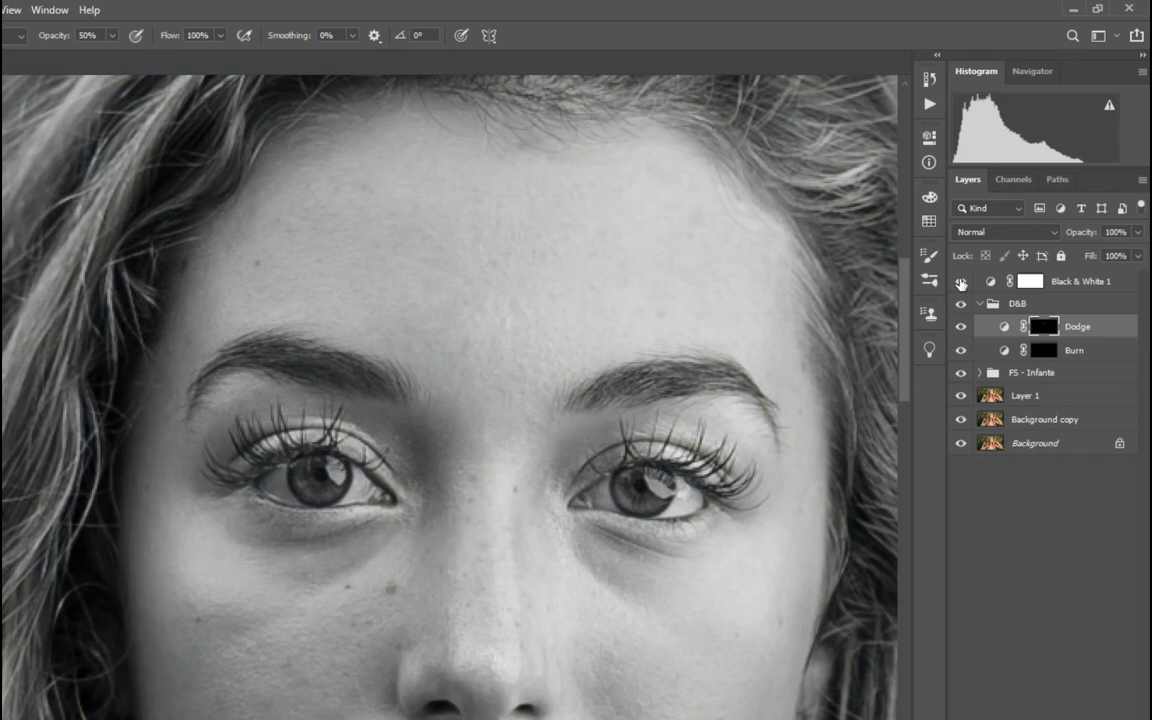
# Lower the brush flow to 3% and dodge the dark area under the left eye on the Dodge mask.
pyautogui.click(220, 35)
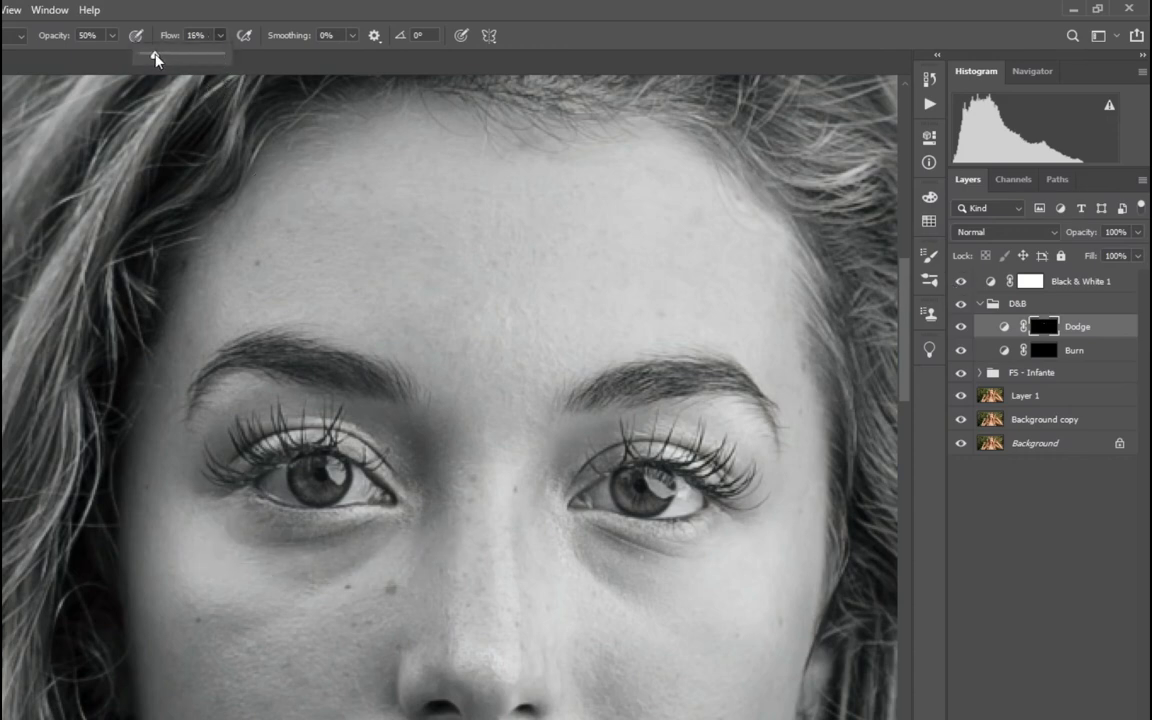
pyautogui.moveTo(152, 58); pyautogui.dragTo(149, 58)
pyautogui.click(317, 546)
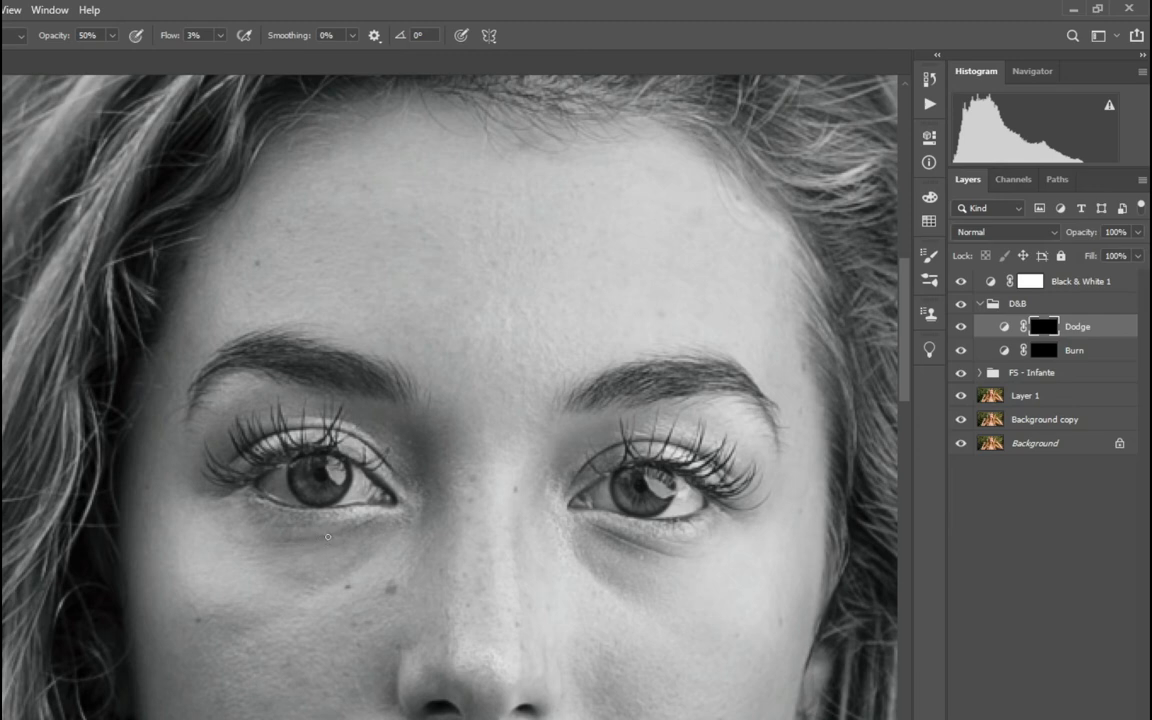
# Set the brush flow to 8%, dodge the remaining shadow under the left eye and compare with the Dodge layer off and on.
pyautogui.click(219, 37)
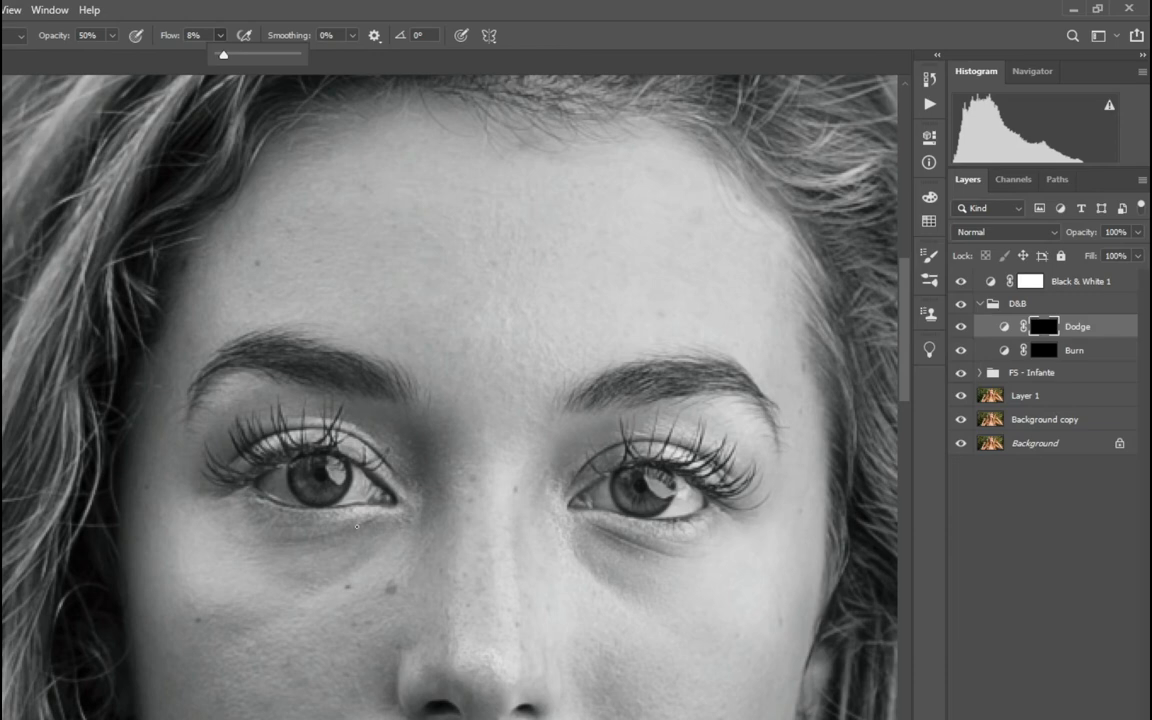
pyautogui.click(371, 521)
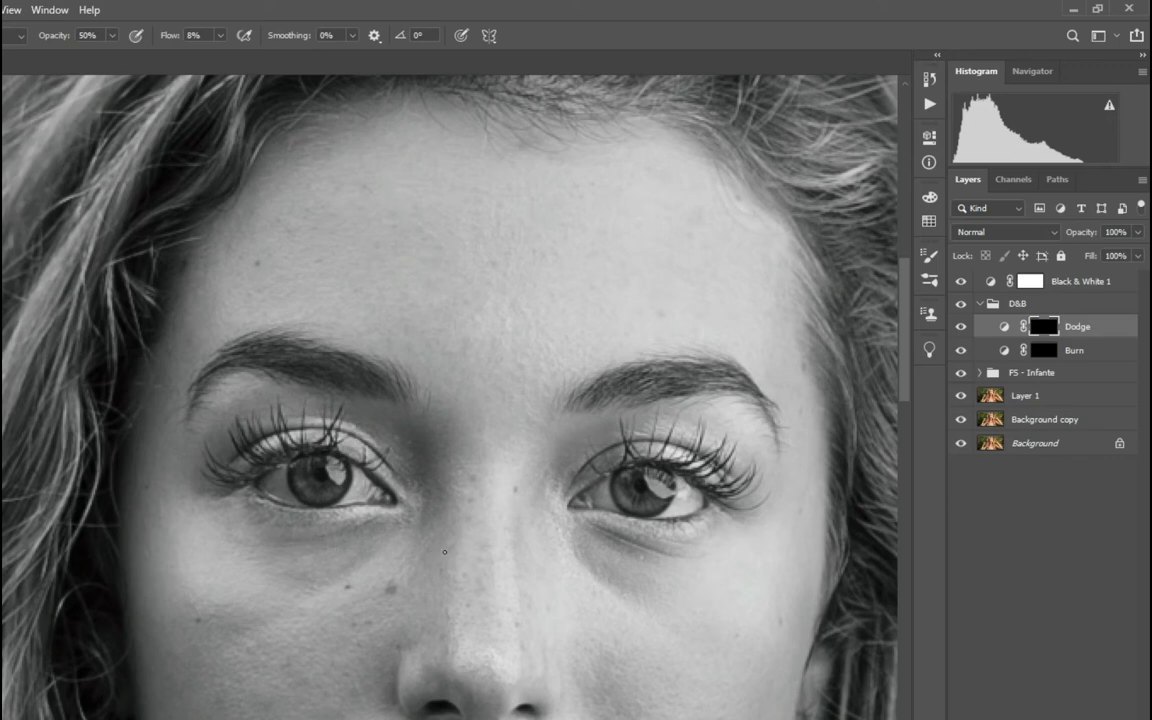
pyautogui.click(962, 330)
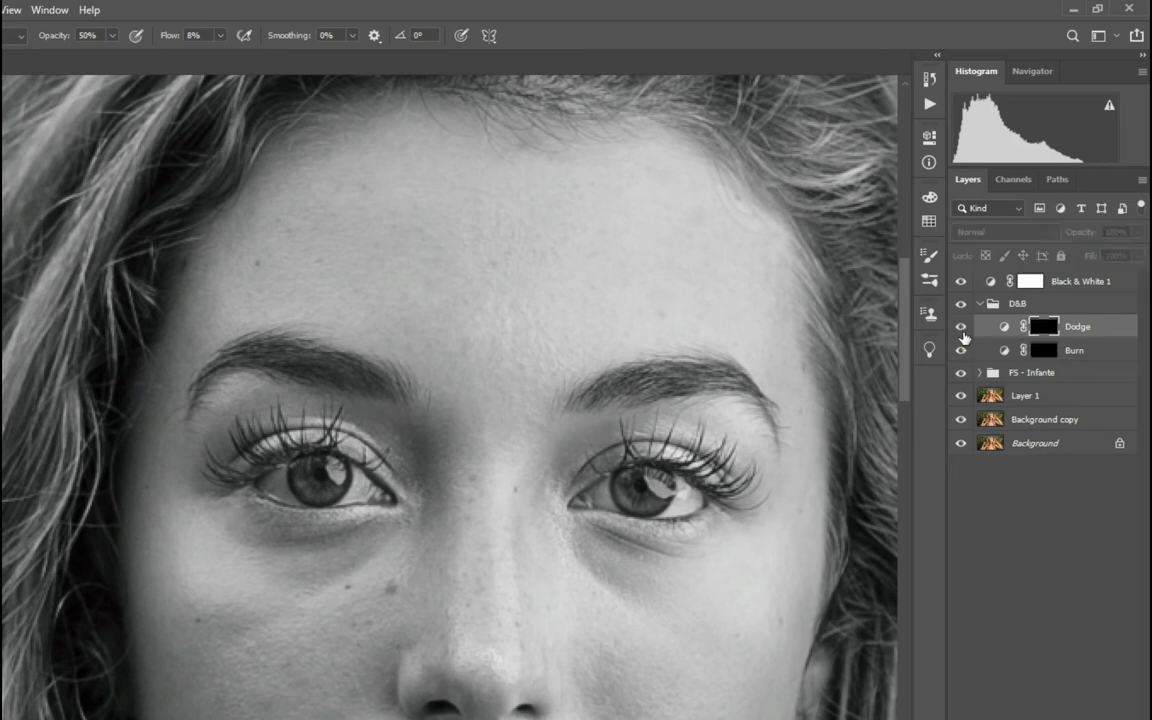
pyautogui.click(962, 333)
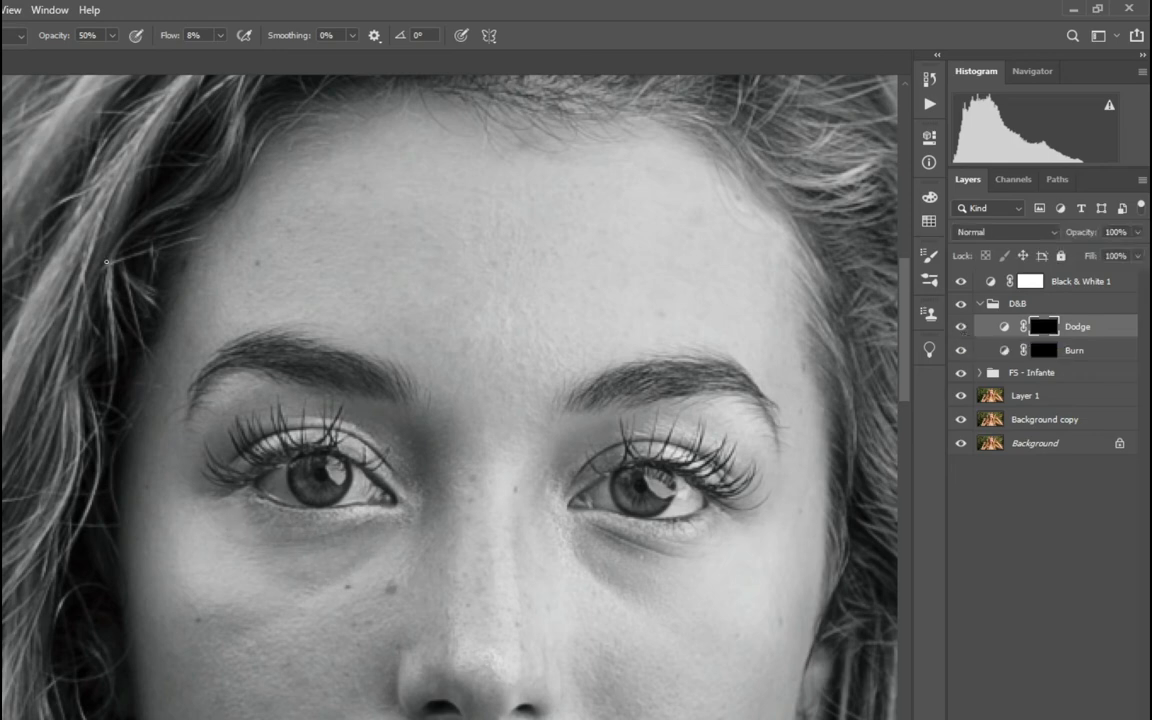
# Set the brush flow to 1% and dodge the shadow under the right eye on the Dodge mask.
pyautogui.click(220, 35)
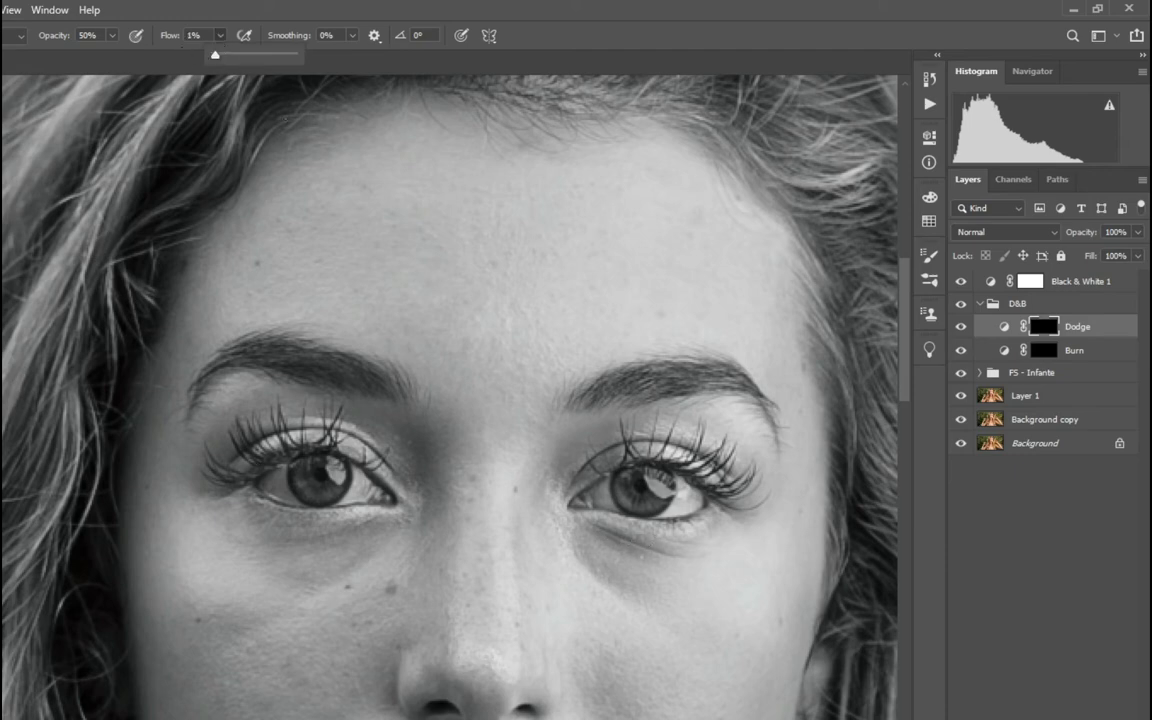
pyautogui.click(227, 33)
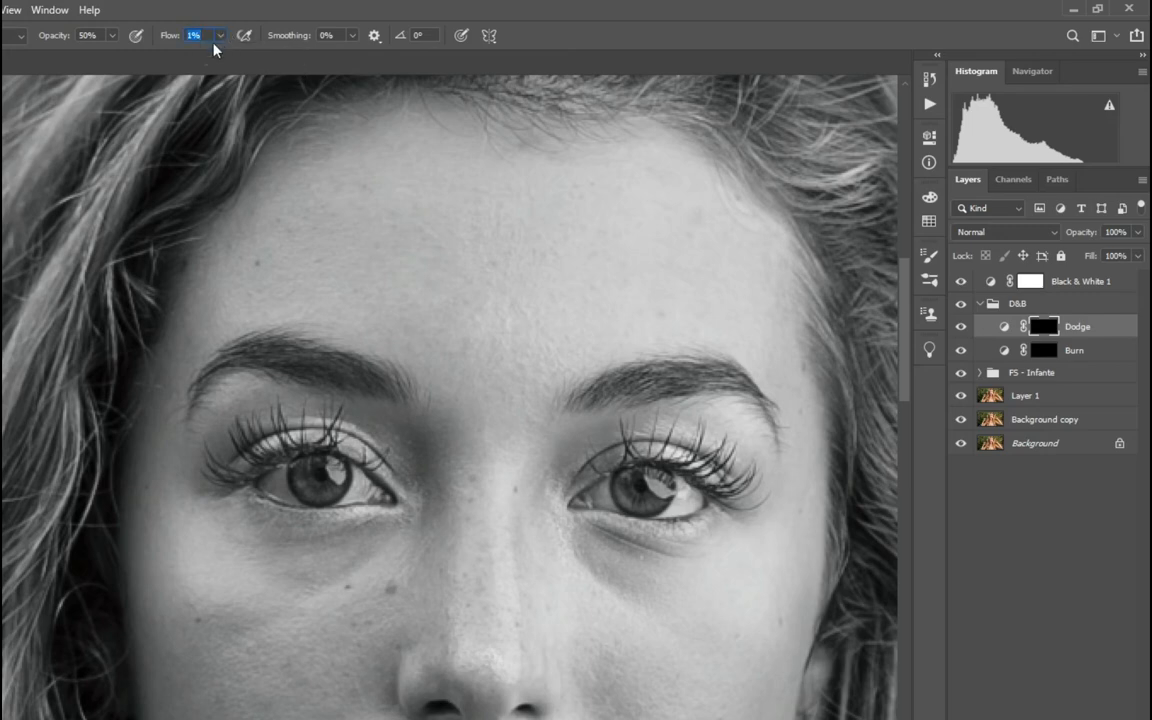
pyautogui.click(220, 35)
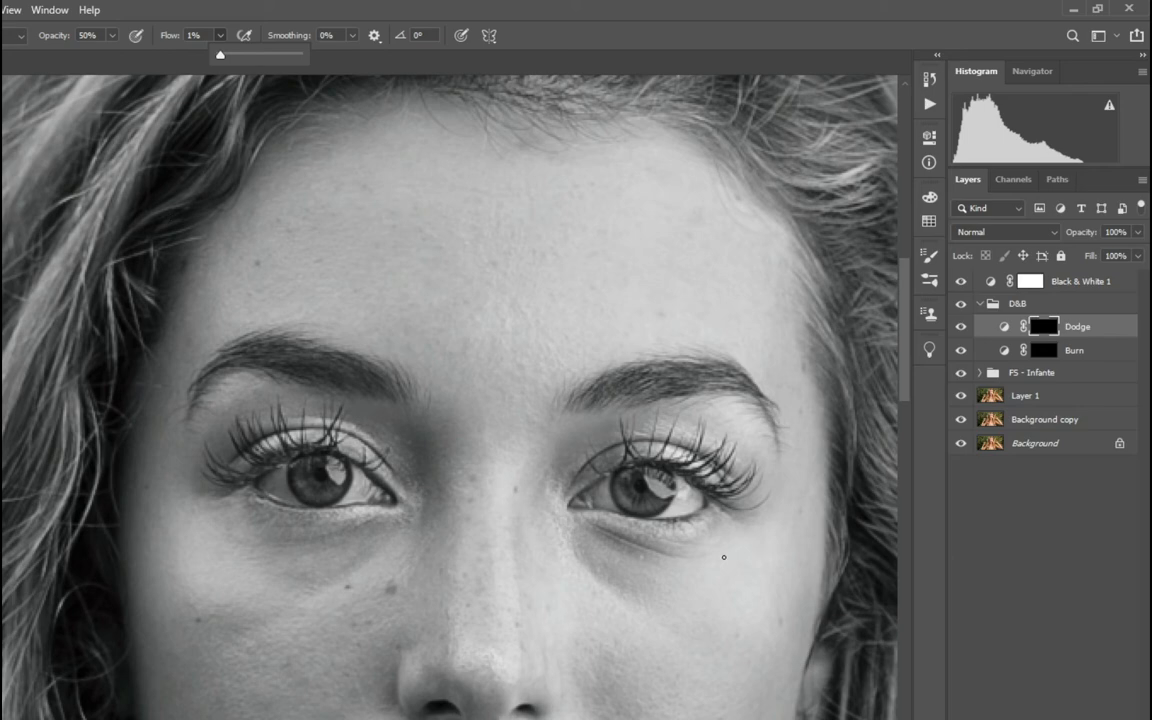
pyautogui.click(620, 549)
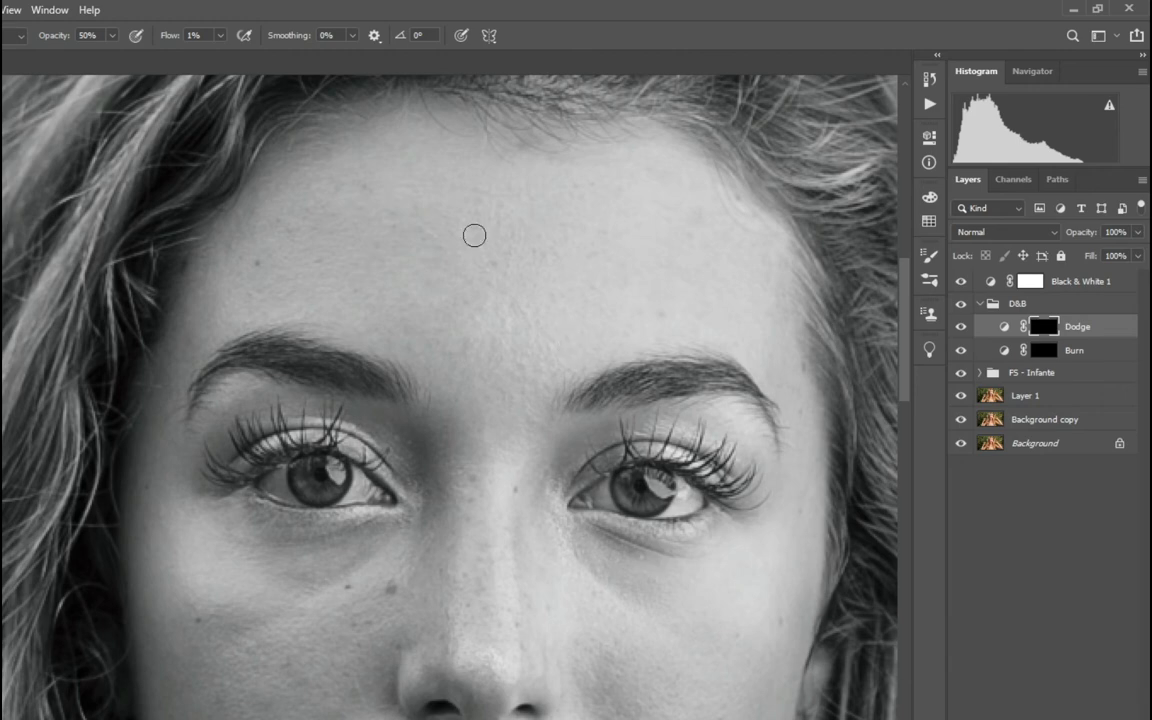
# Raise the brush flow to 13% and dodge the crease below the right eye.
pyautogui.click(220, 35)
pyautogui.moveTo(224, 55); pyautogui.dragTo(230, 57)
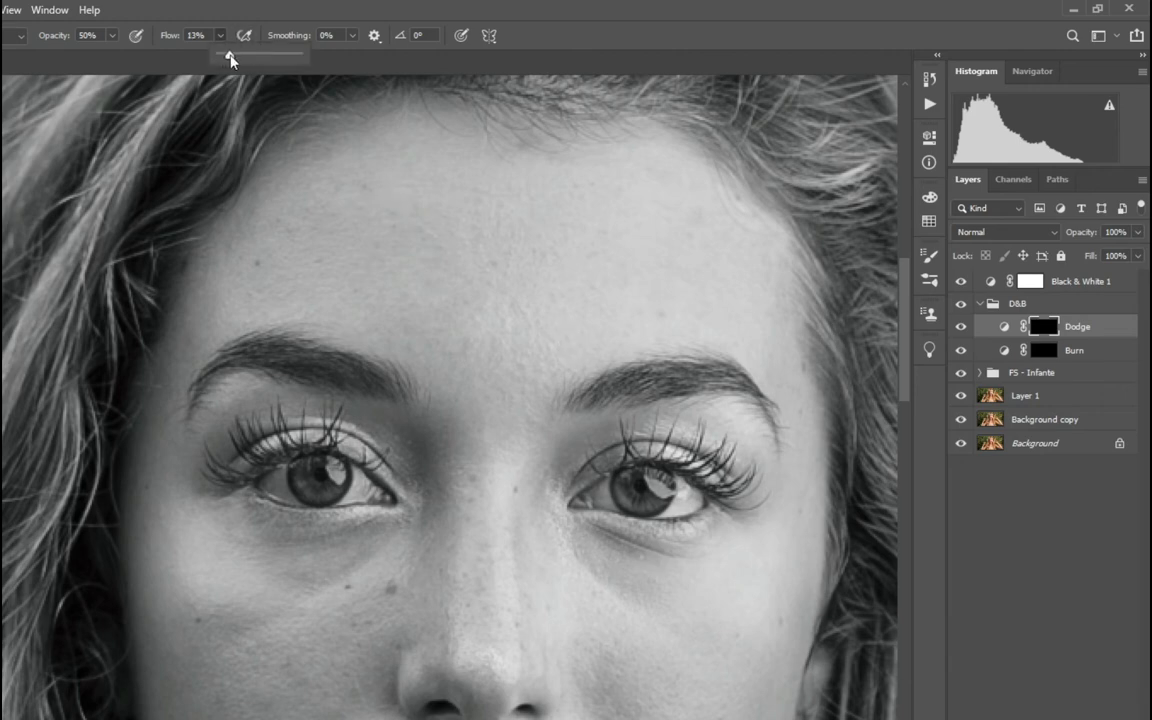
pyautogui.click(640, 548)
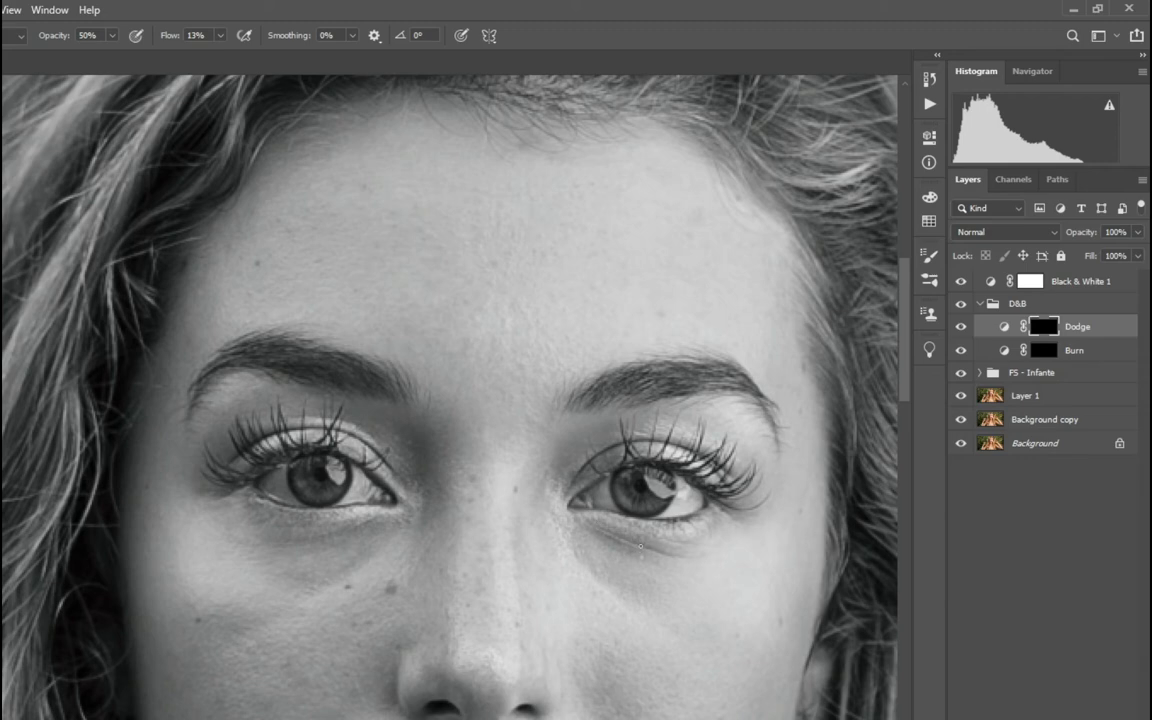
# Set the brush flow to 3%, touch up the skin around the right eye and compare with the Dodge layer off and on.
pyautogui.click(220, 35)
pyautogui.moveTo(224, 55); pyautogui.dragTo(190, 55)
pyautogui.click(588, 499)
pyautogui.click(962, 327)
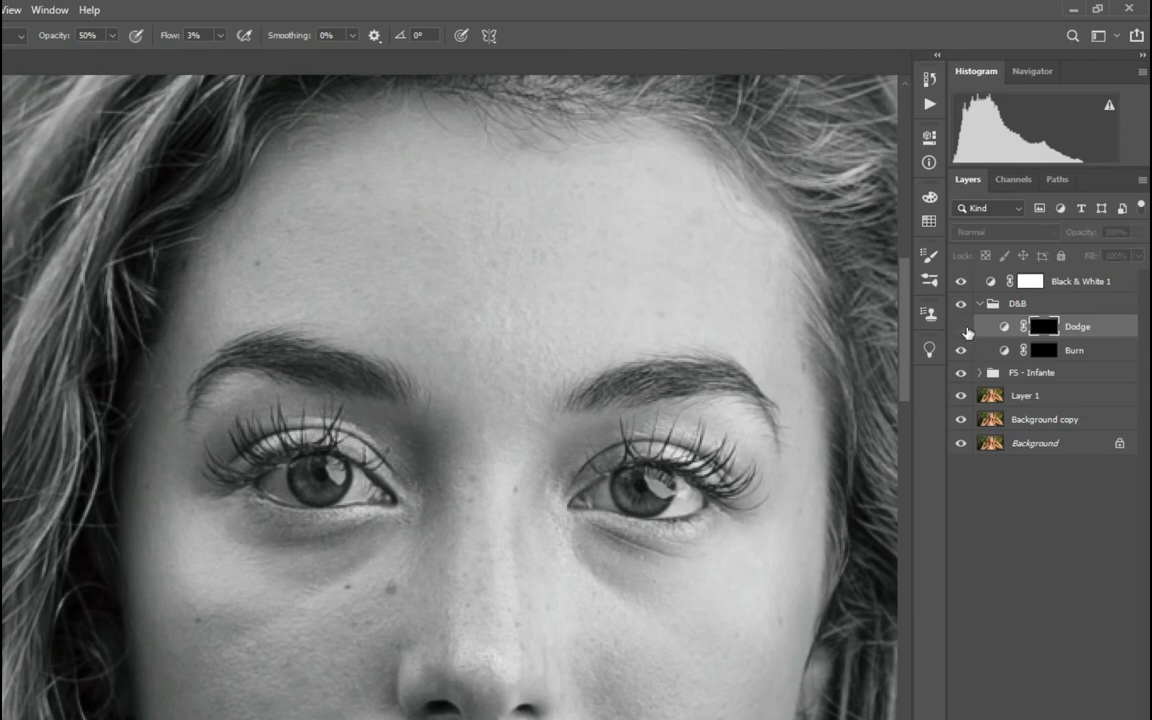
pyautogui.click(960, 328)
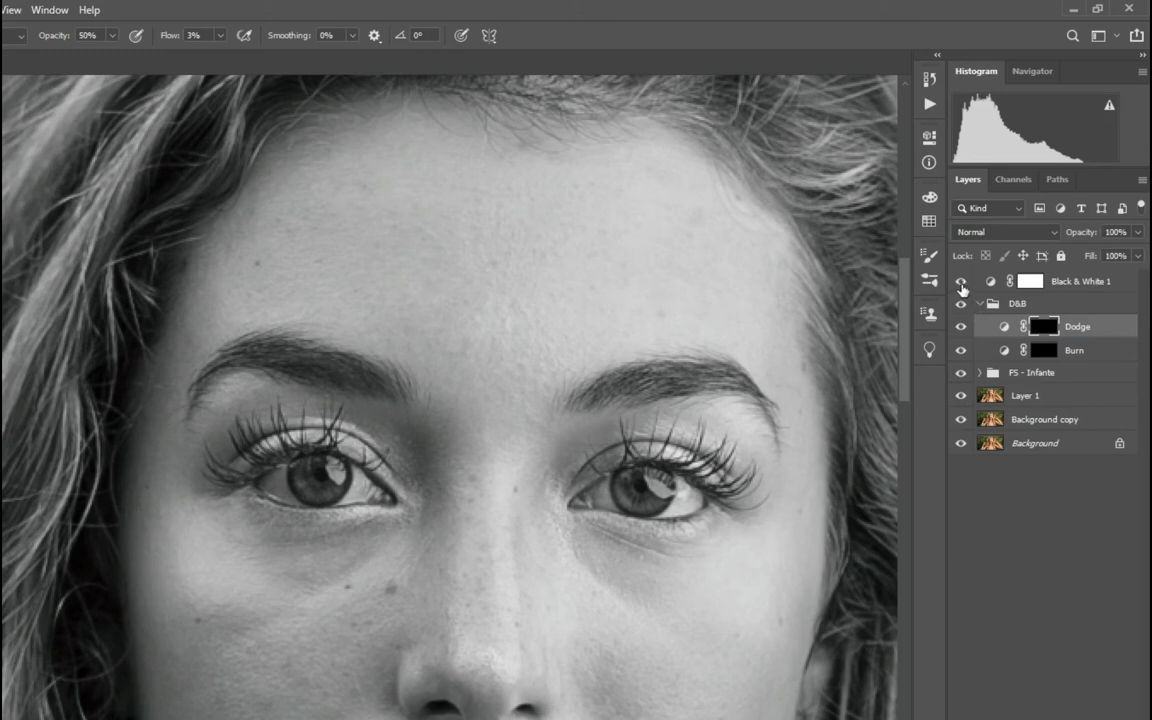
# Hide the Black & White adjustment layer, make the Burn layer active and set the brush flow to 4%.
pyautogui.click(962, 284)
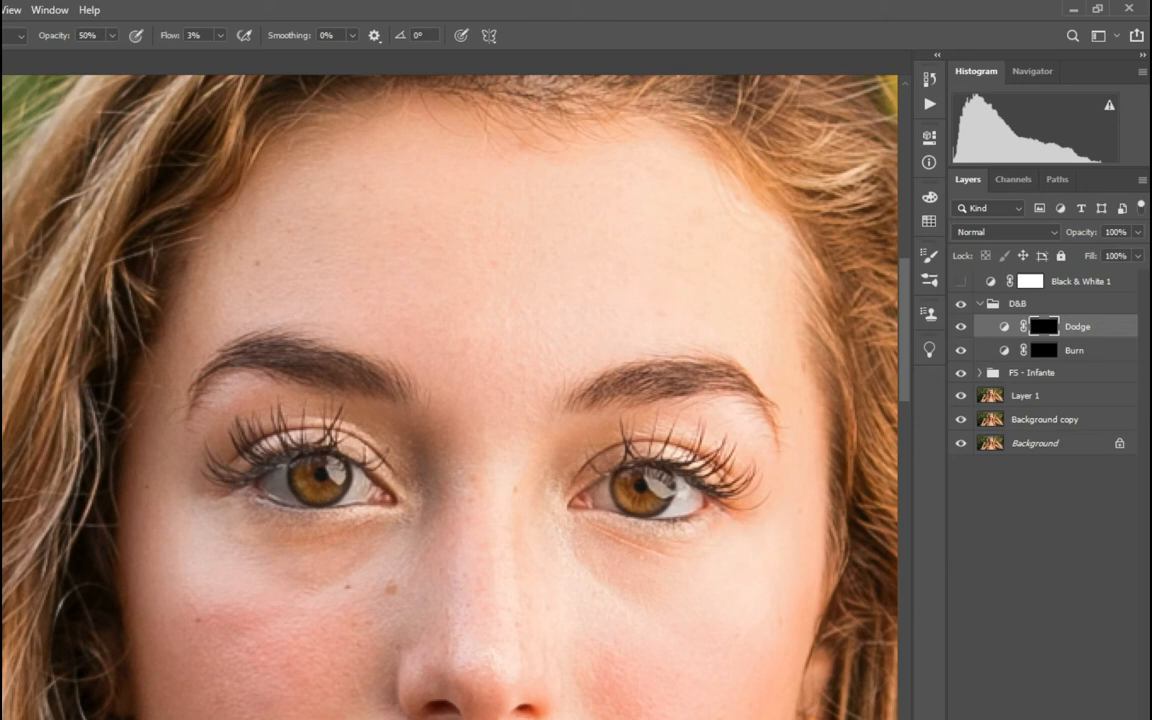
pyautogui.scroll(-3, 326, 458)
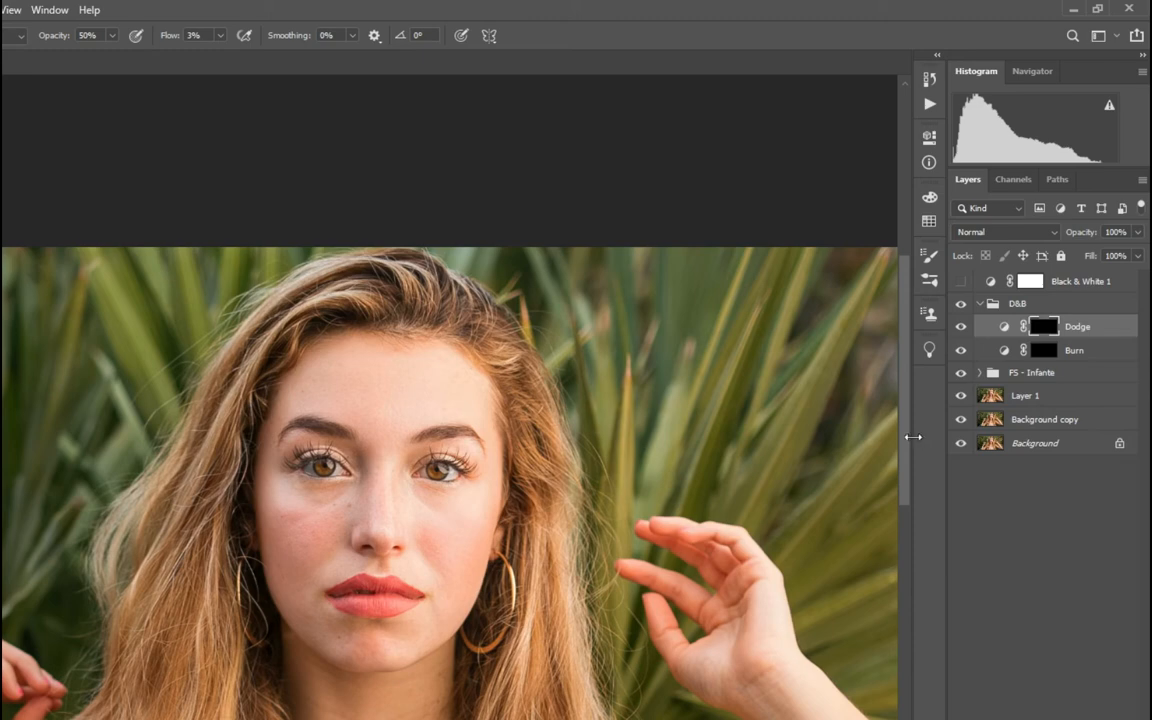
pyautogui.click(1063, 356)
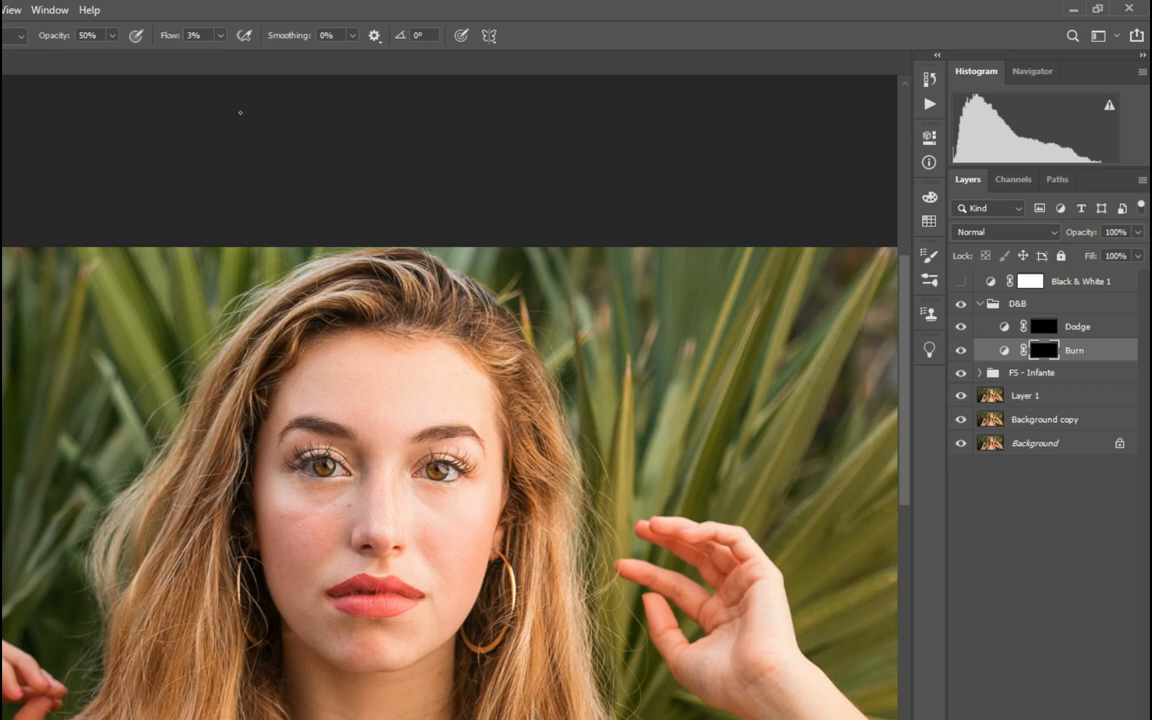
pyautogui.click(220, 35)
pyautogui.moveTo(218, 53); pyautogui.dragTo(223, 62)
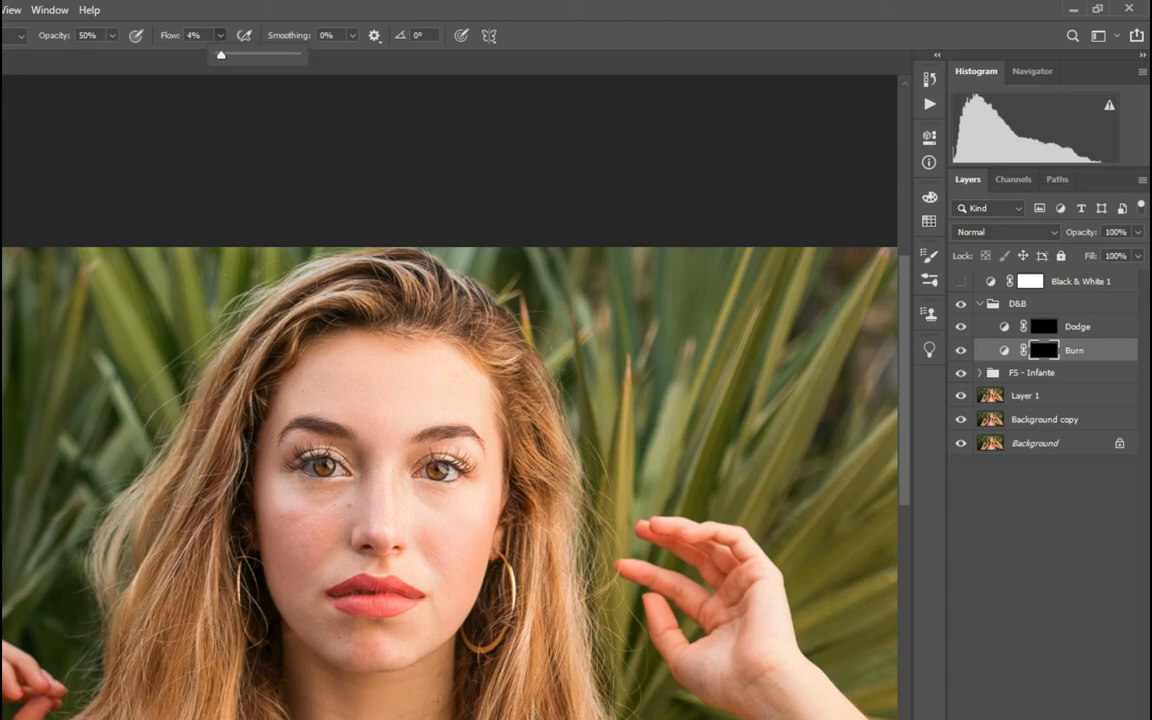
pyautogui.moveTo(221, 55); pyautogui.dragTo(221, 55)
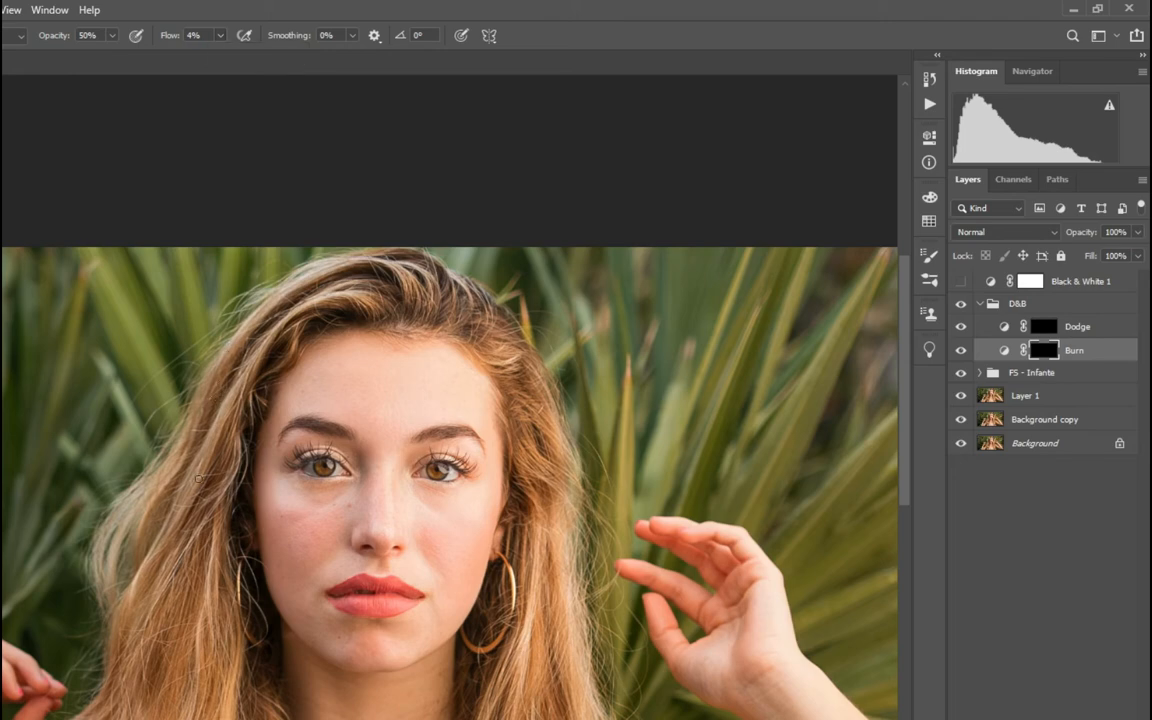
# Burn the hair strands on both sides of the face down to the chest by painting on the Burn mask.
pyautogui.moveTo(907, 422); pyautogui.dragTo(911, 489)
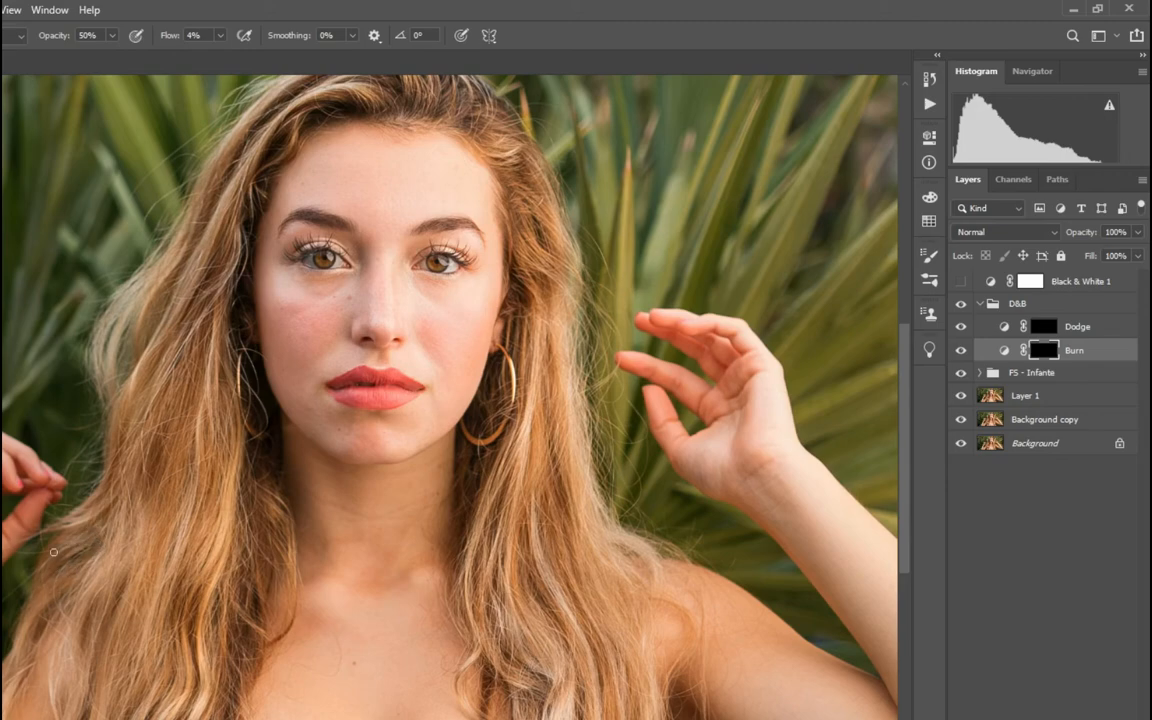
pyautogui.scroll(-3, 179, 497)
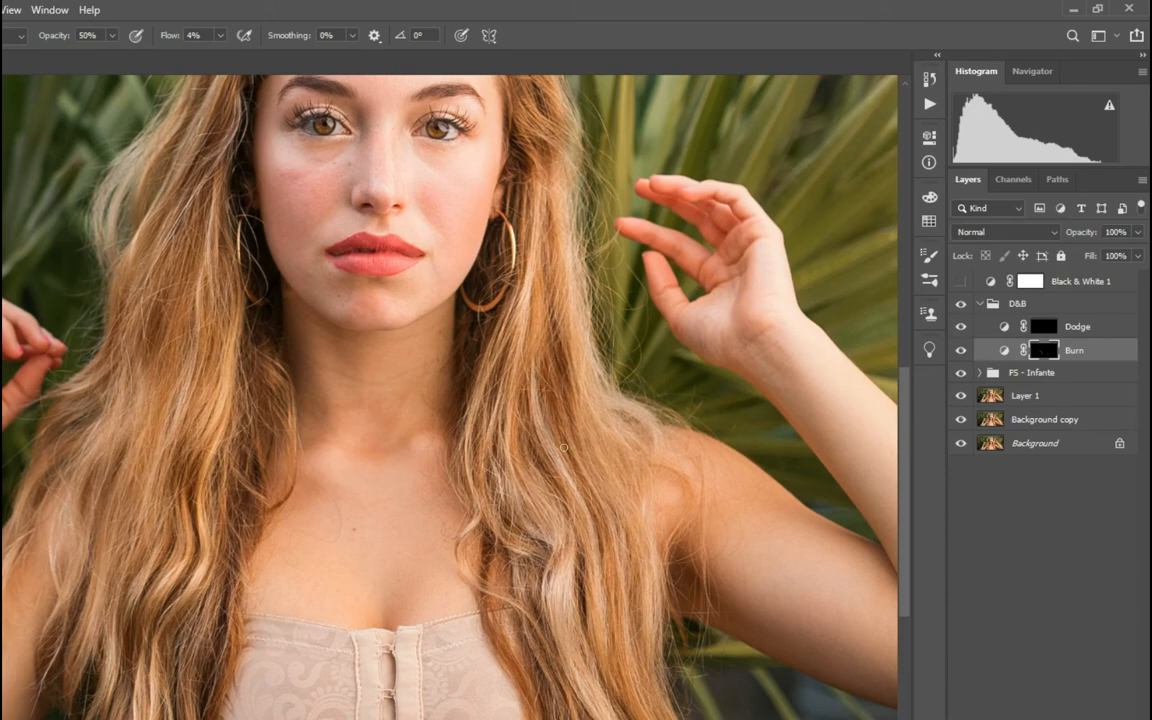
pyautogui.scroll(5, 445, 372)
pyautogui.scroll(2, 390, 260)
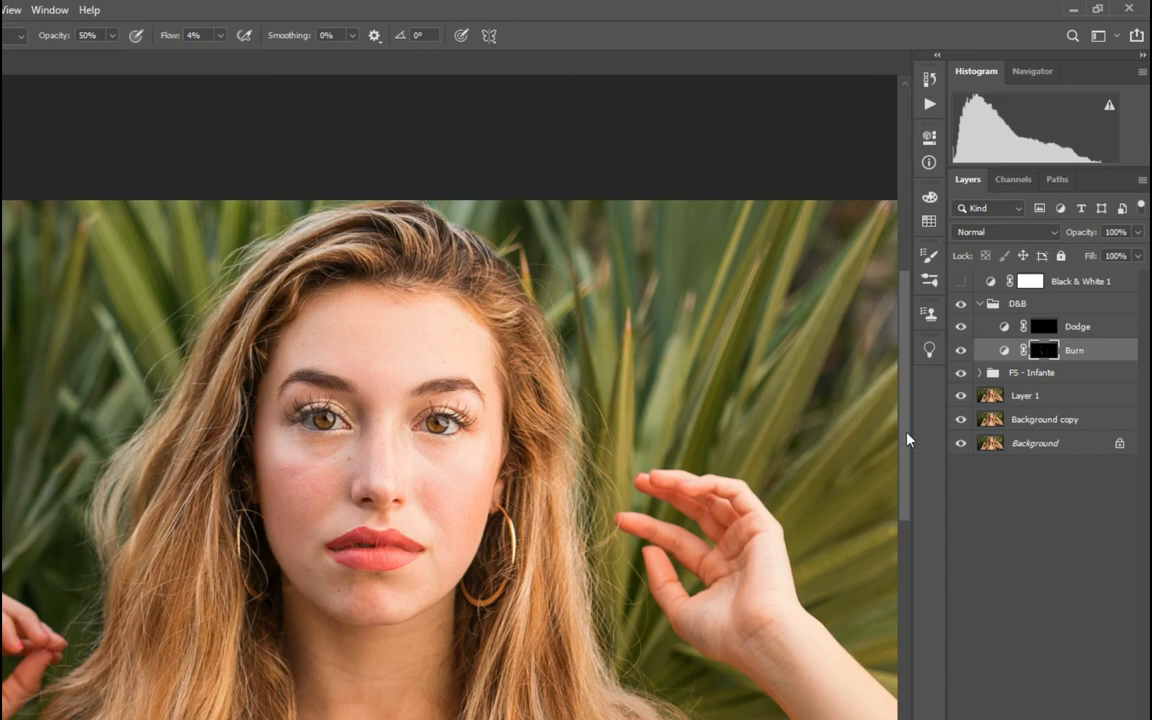
pyautogui.moveTo(908, 438); pyautogui.dragTo(908, 468)
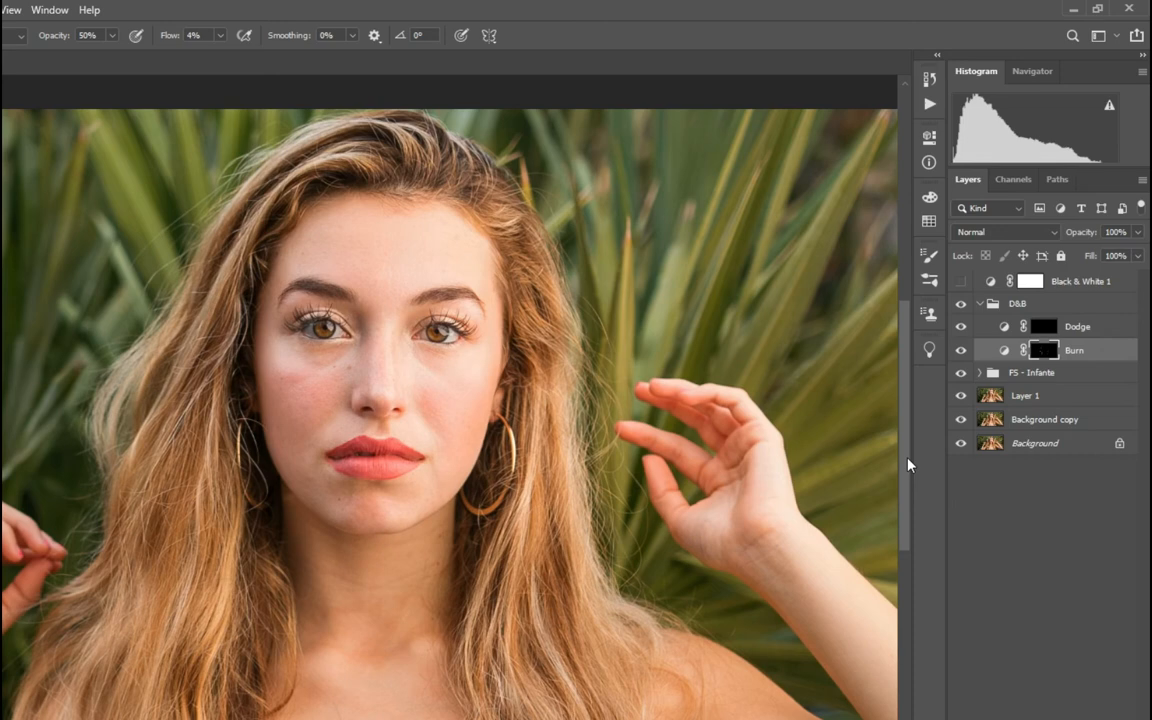
# Compare the portrait with the Burn layer off and on, and display the Burn mask by itself to inspect the painted strokes.
pyautogui.click(961, 351)
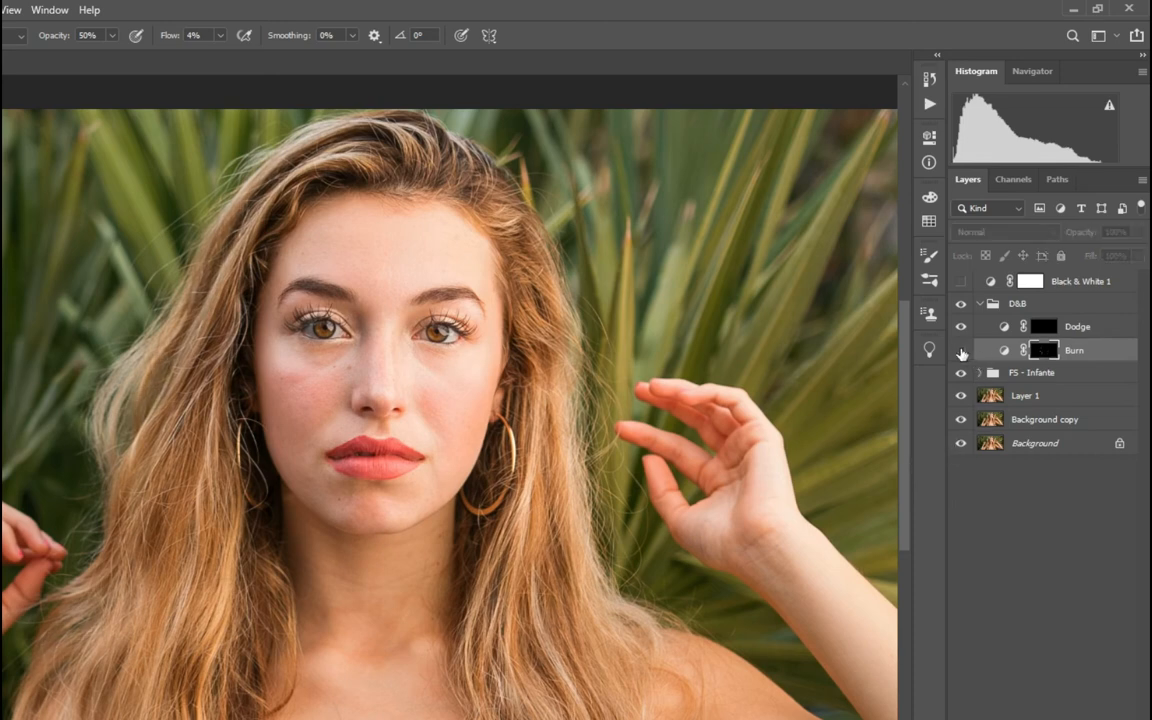
pyautogui.click(961, 351)
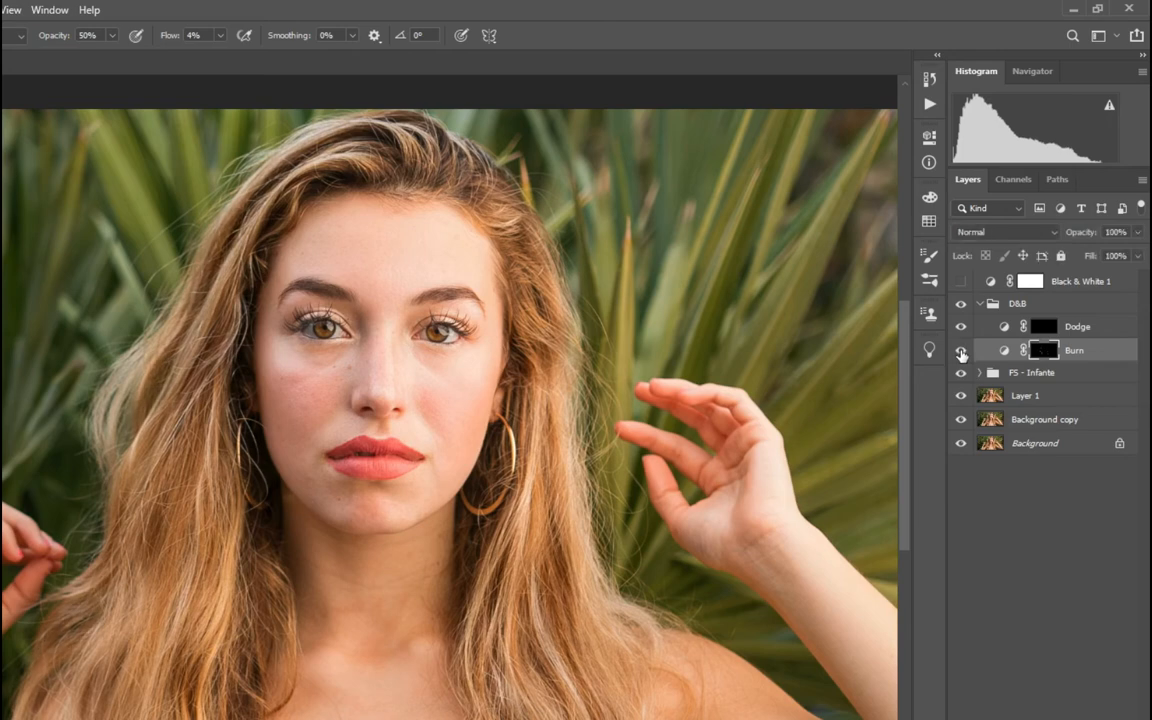
pyautogui.click(961, 351)
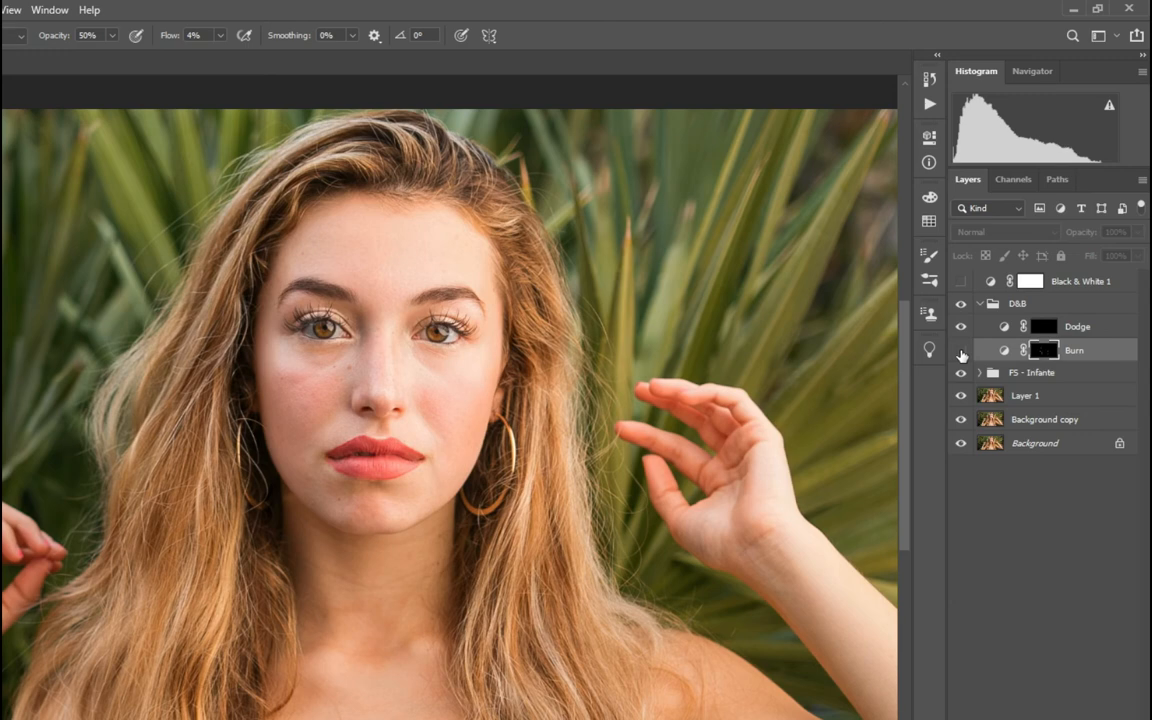
pyautogui.click(961, 351)
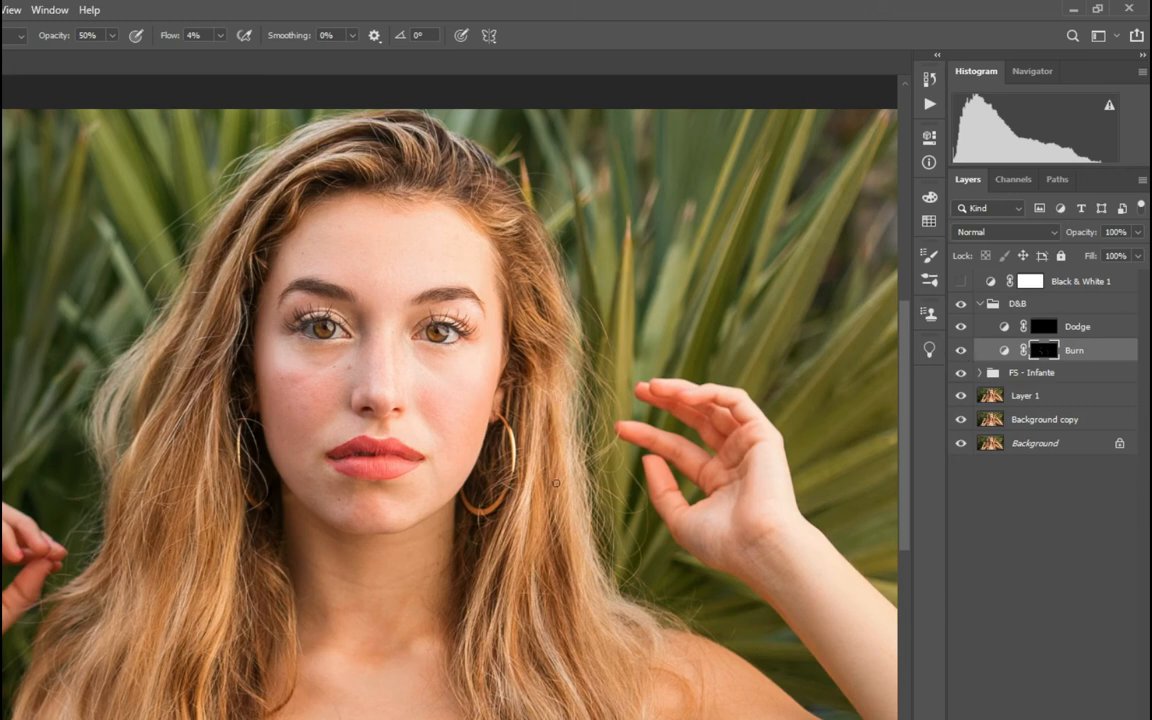
pyautogui.keyDown('alt'); pyautogui.click(1050, 352); pyautogui.keyUp('alt')
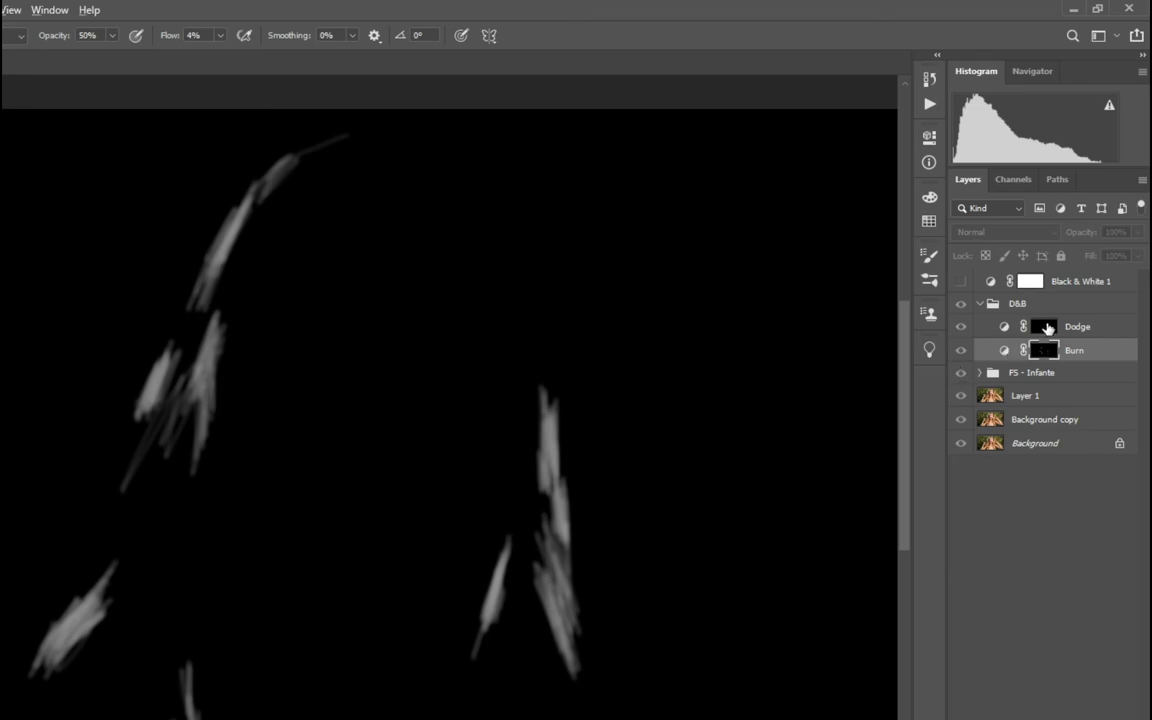
# Make the Dodge layer active and display its mask by itself to inspect the strokes under the eyes.
pyautogui.click(1045, 327)
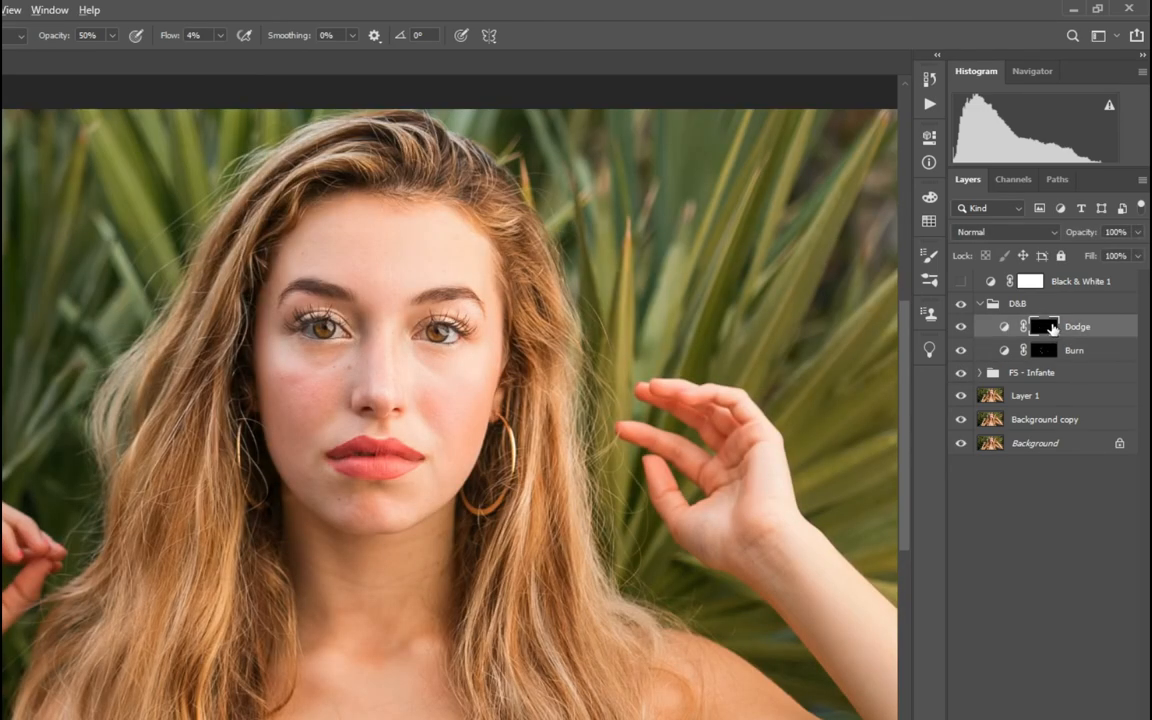
pyautogui.keyDown('alt'); pyautogui.click(1050, 328); pyautogui.keyUp('alt')
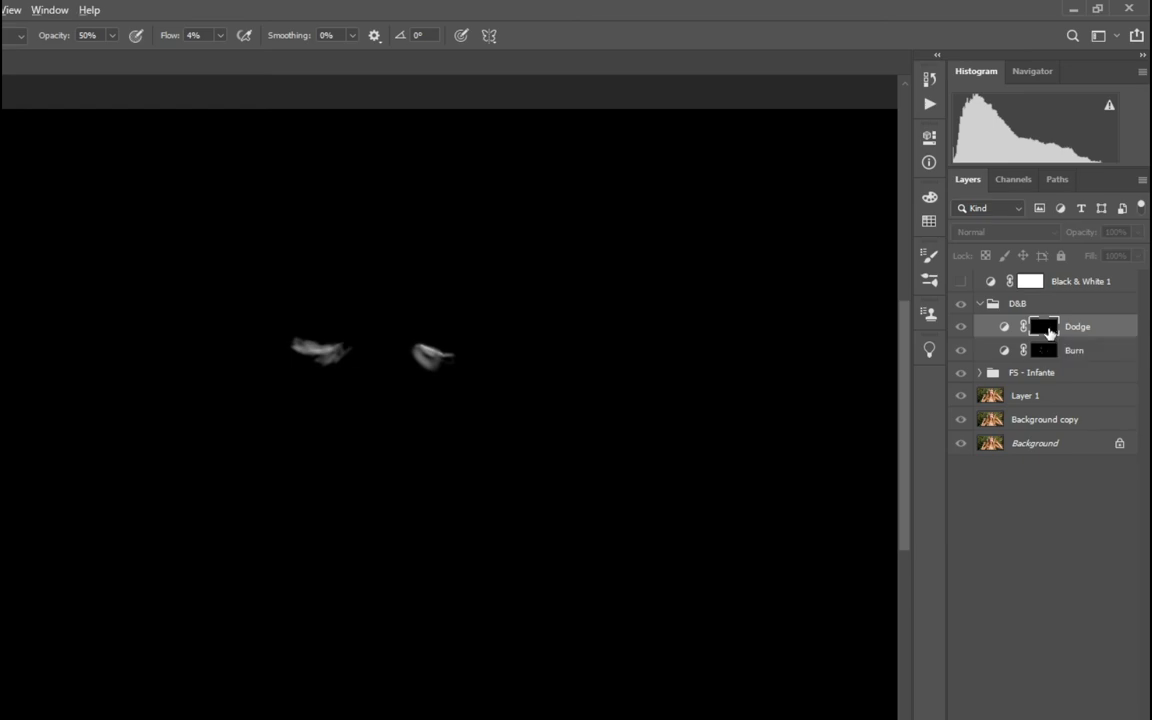
pyautogui.keyDown('alt'); pyautogui.click(1045, 328); pyautogui.keyUp('alt')
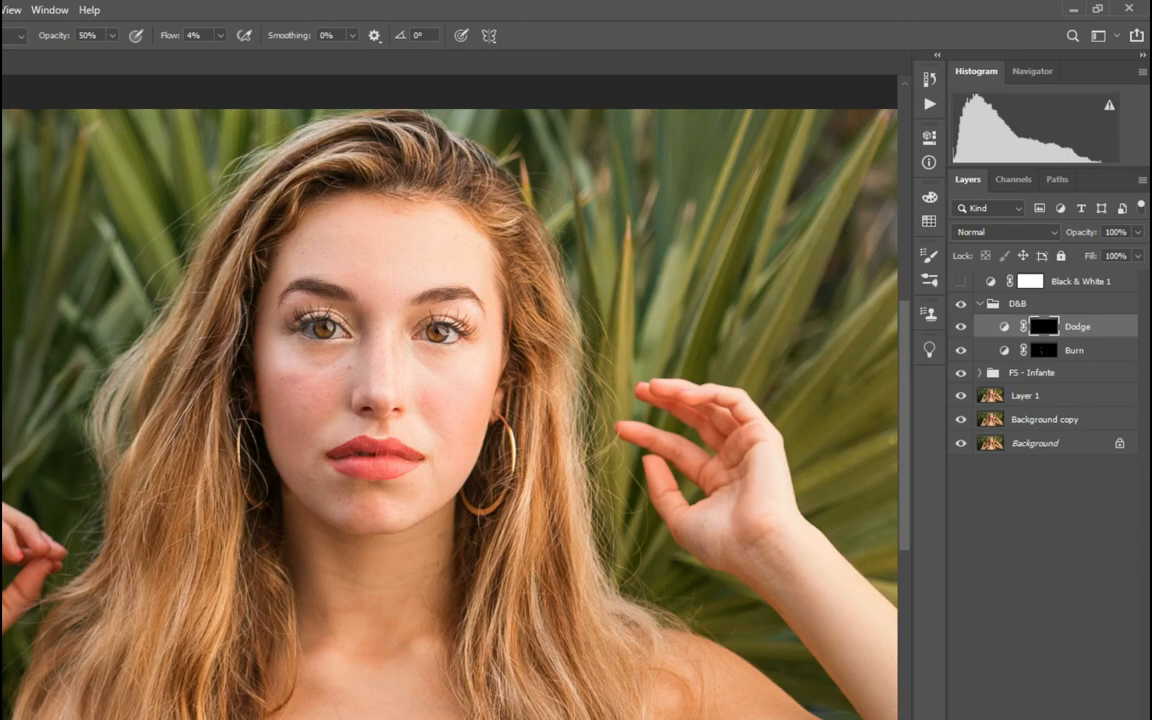
# Brighten the iris of both eyes by painting small strokes on the Dodge mask with a smaller brush at 4% flow.
pyautogui.scroll(3, 326, 458)
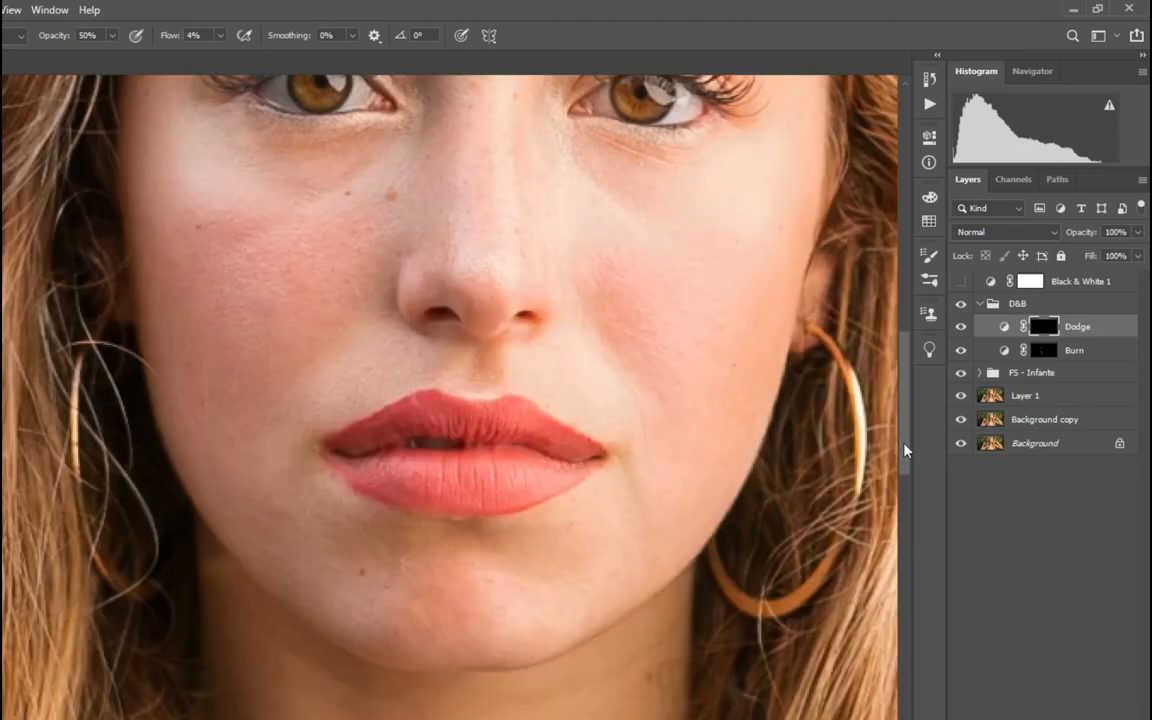
pyautogui.moveTo(904, 450); pyautogui.dragTo(914, 380)
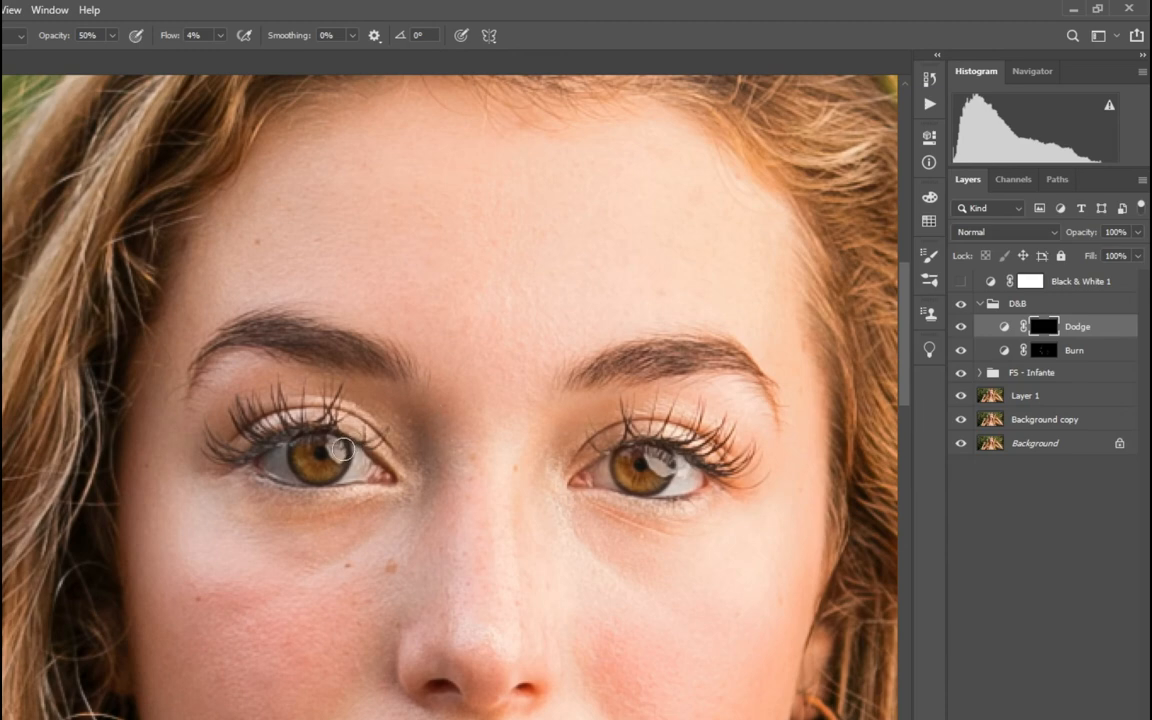
pyautogui.press('[')
# Inspect the Dodge mask by itself and compare the portrait with the Dodge layer off and on, both close up and zoomed out.
pyautogui.keyDown('alt'); pyautogui.click(1043, 326); pyautogui.keyUp('alt')
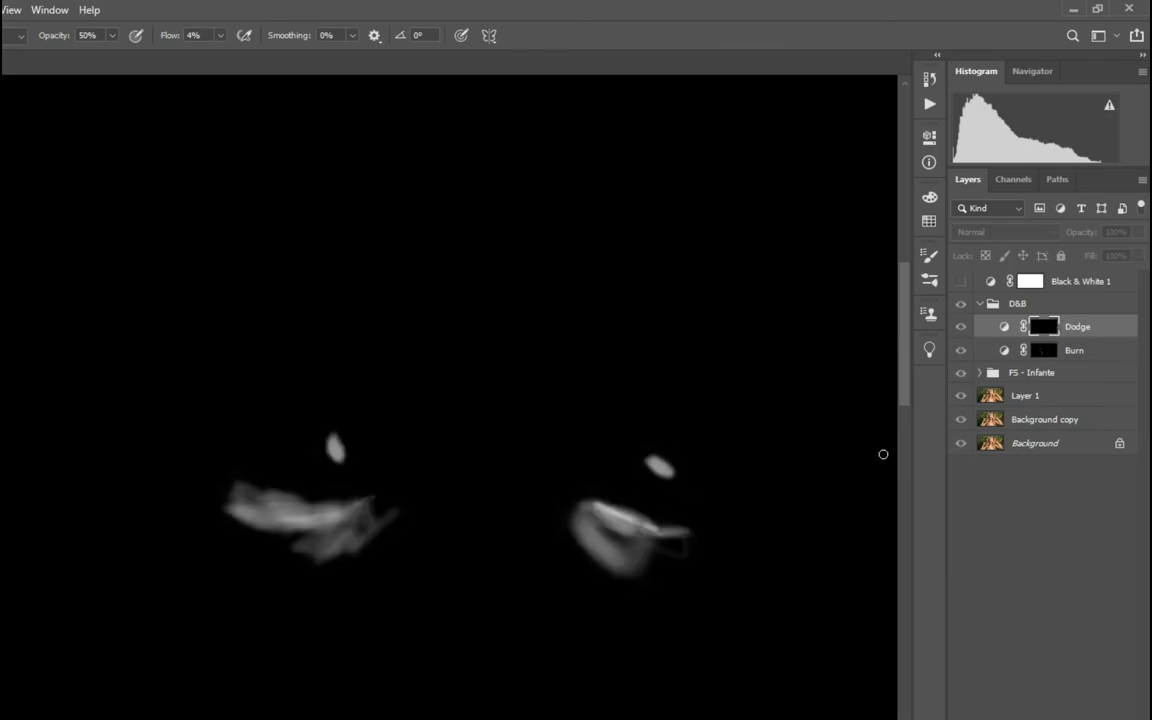
pyautogui.keyDown('alt'); pyautogui.click(1048, 327); pyautogui.keyUp('alt')
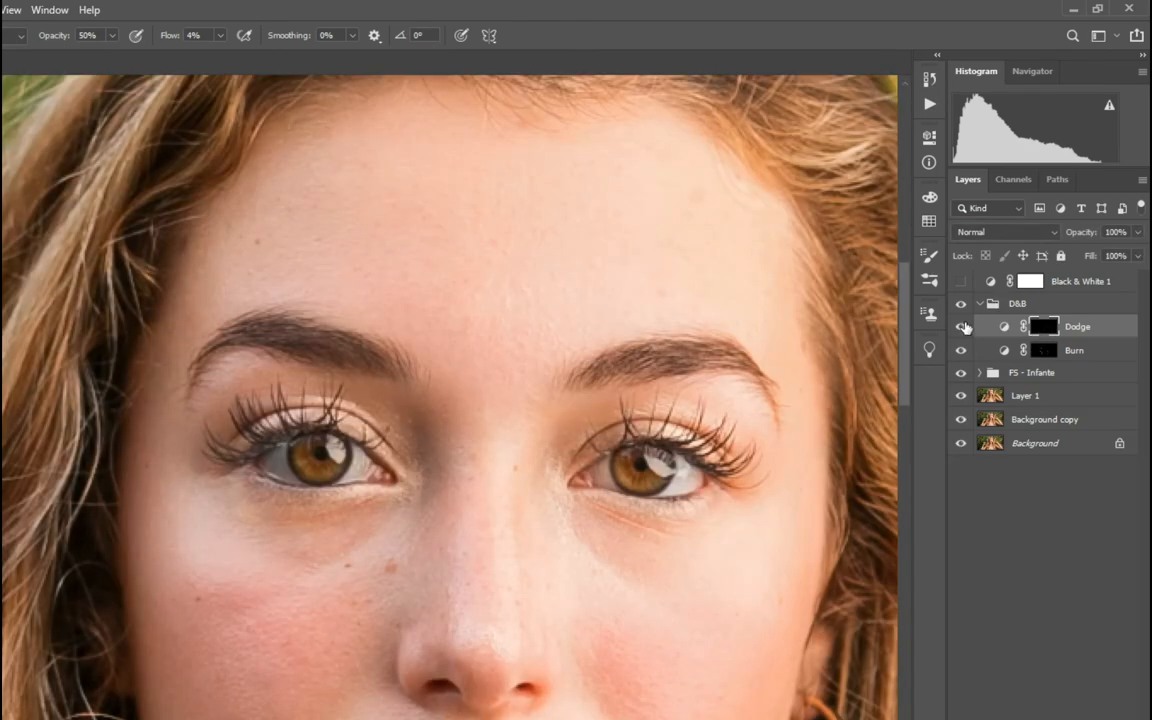
pyautogui.click(961, 328)
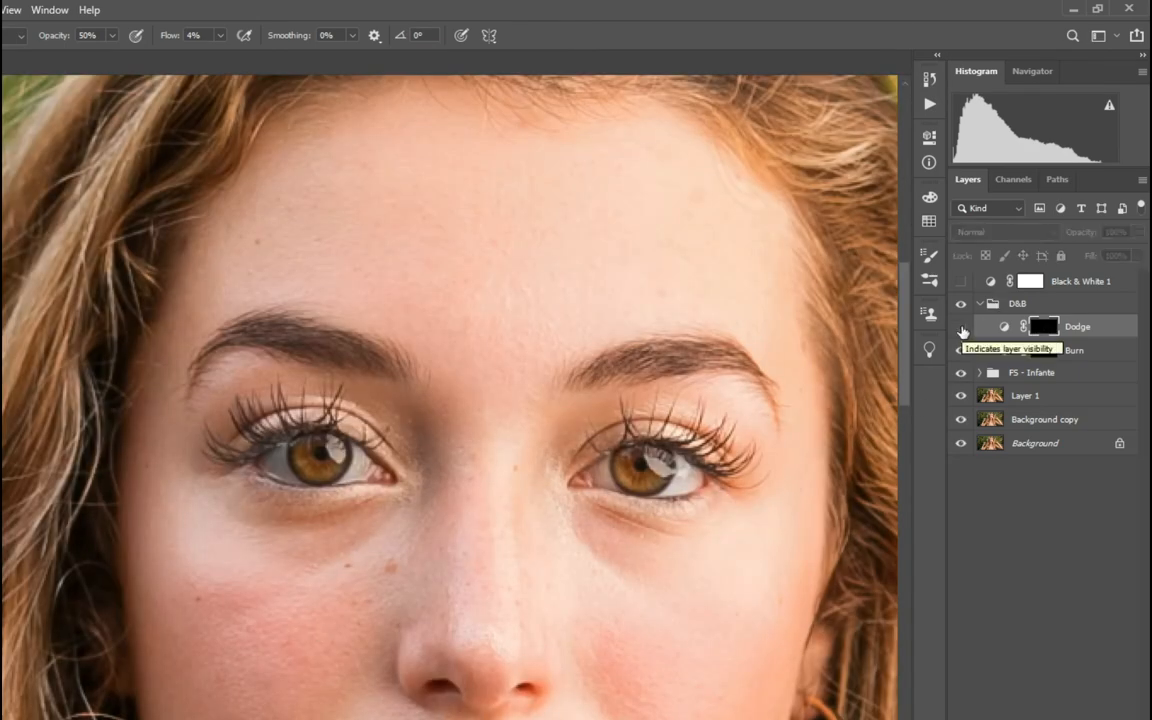
pyautogui.click(961, 329)
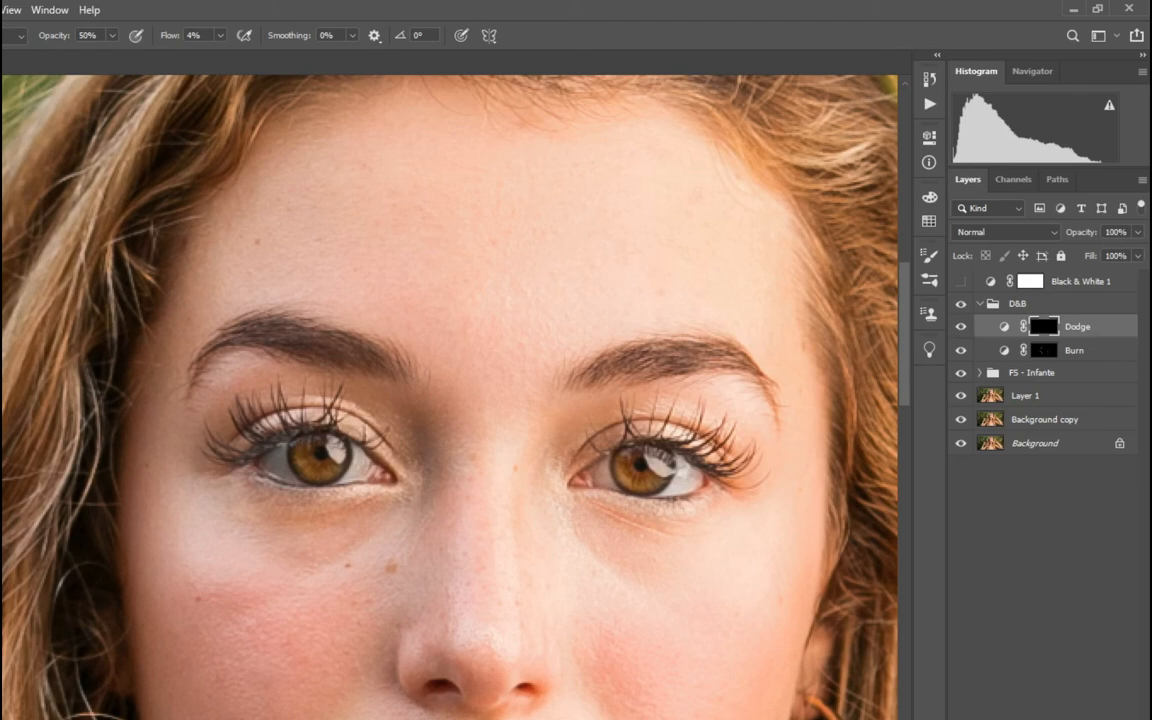
pyautogui.scroll(-3, 317, 460)
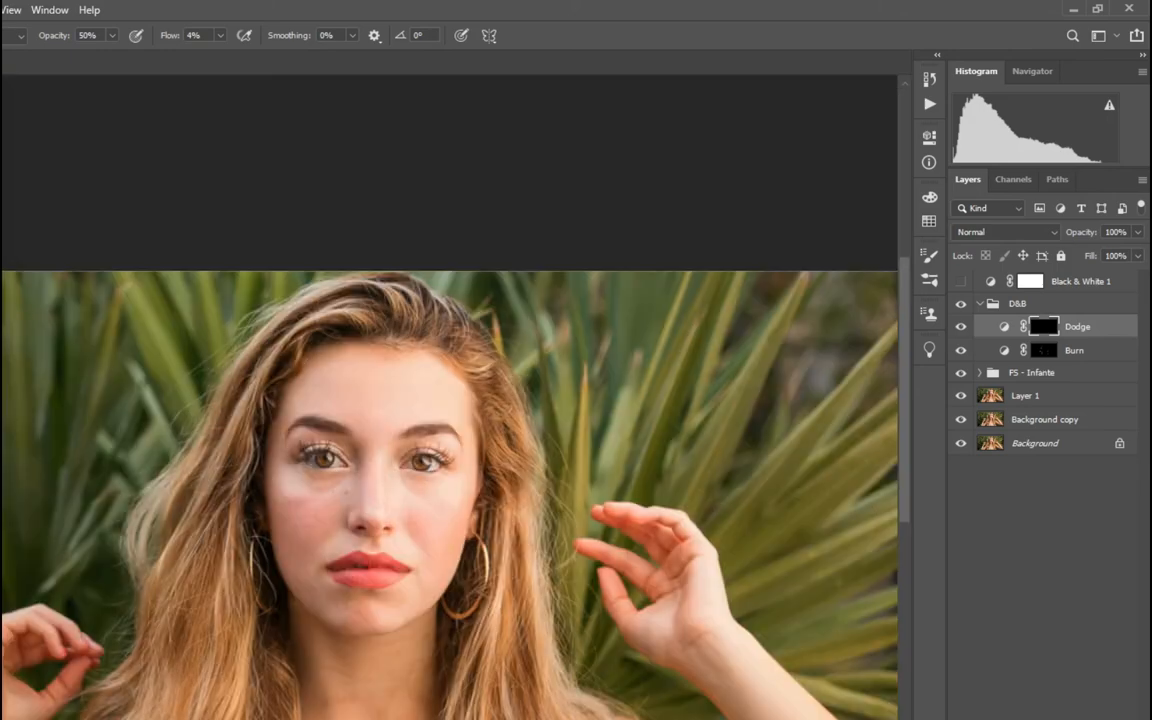
pyautogui.click(961, 327)
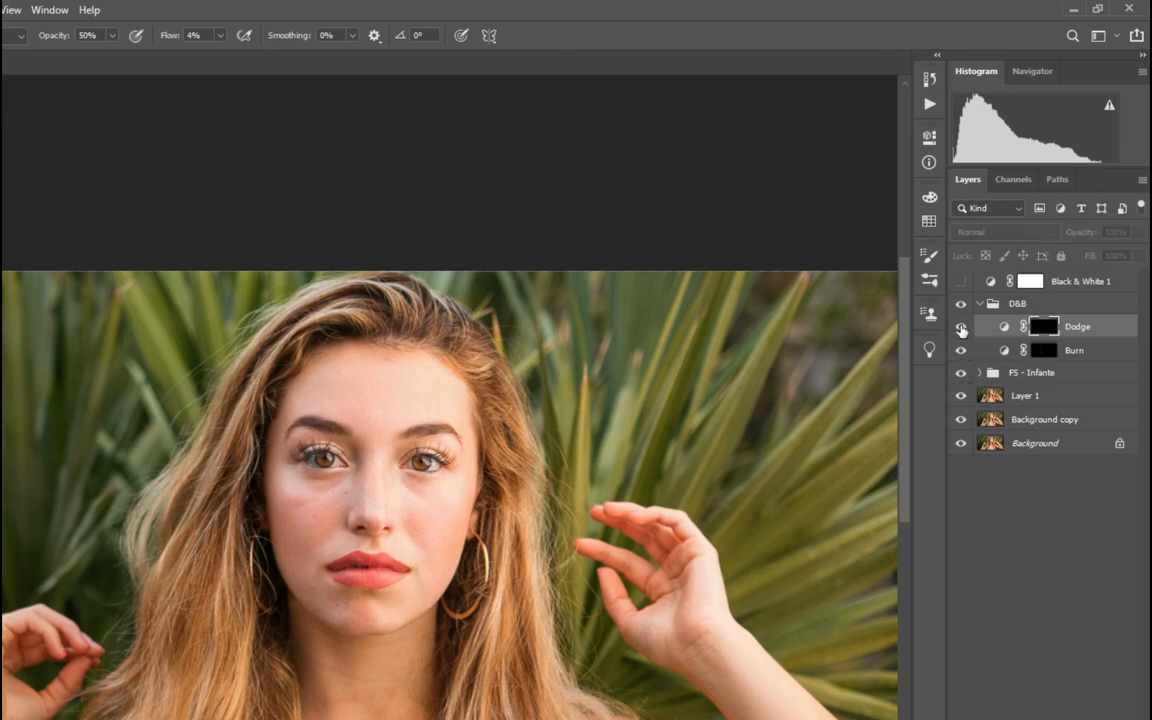
pyautogui.click(961, 328)
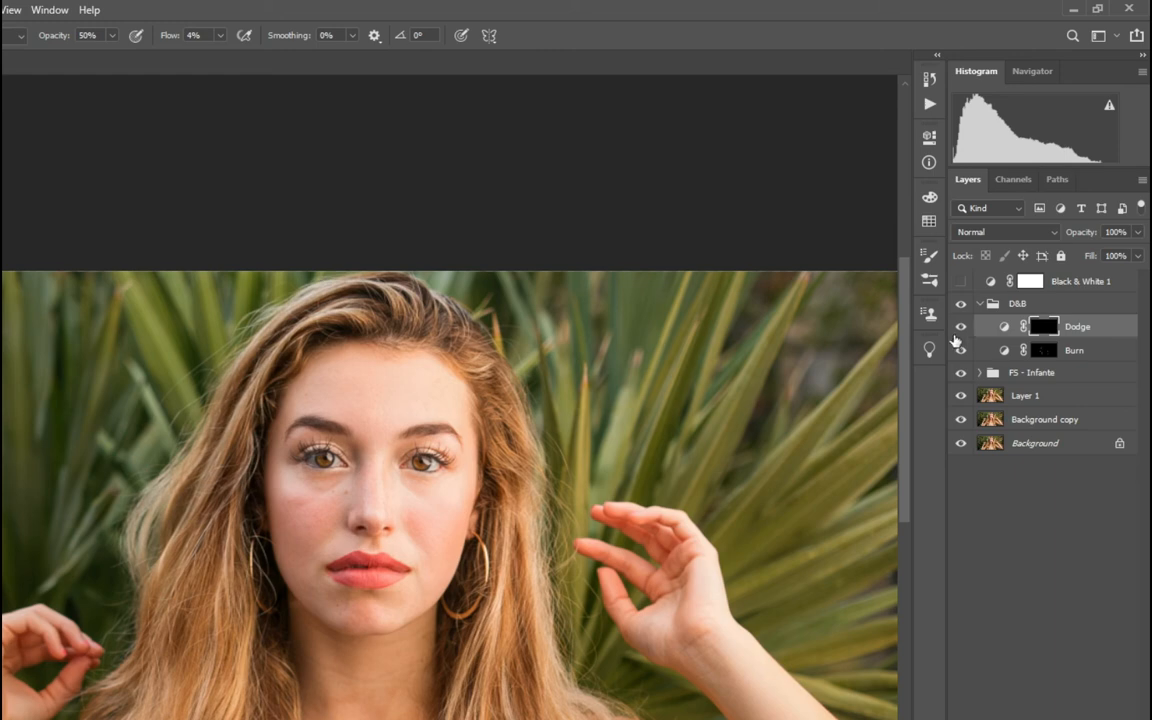
# Deepen the long hair strands on the Burn mask with a larger brush, and brighten hair highlights on the Dodge mask.
pyautogui.scroll(-2, 908, 383)
pyautogui.moveTo(908, 383); pyautogui.dragTo(912, 440)
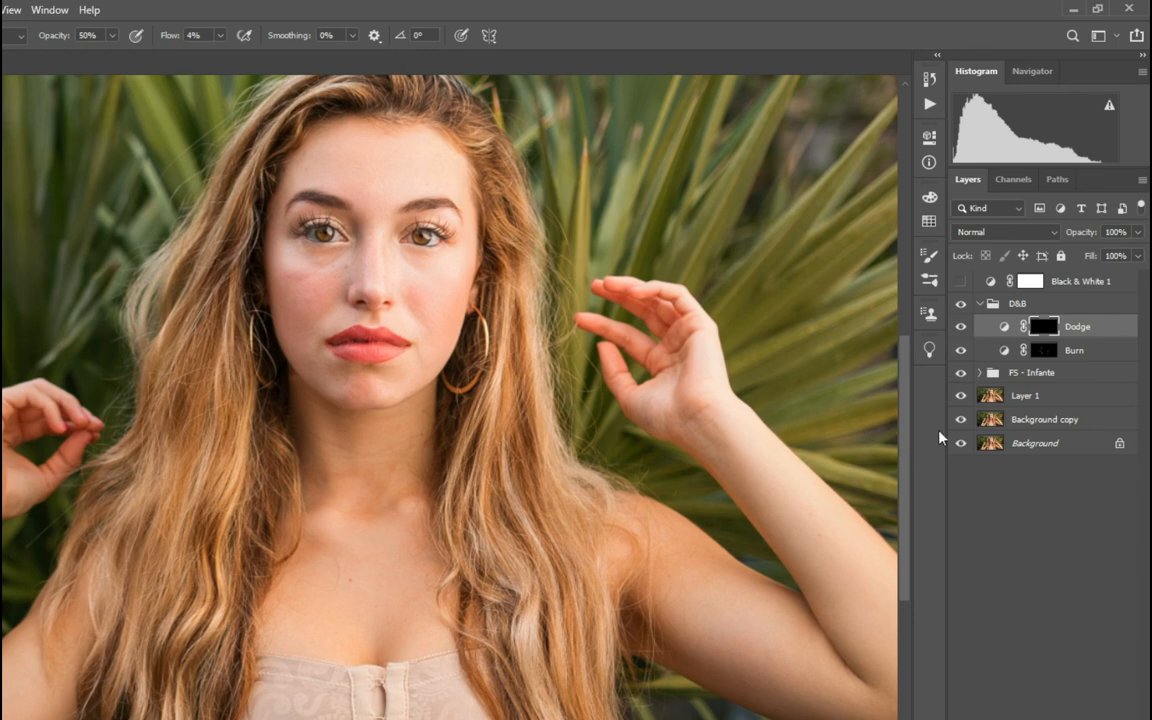
pyautogui.click(1058, 351)
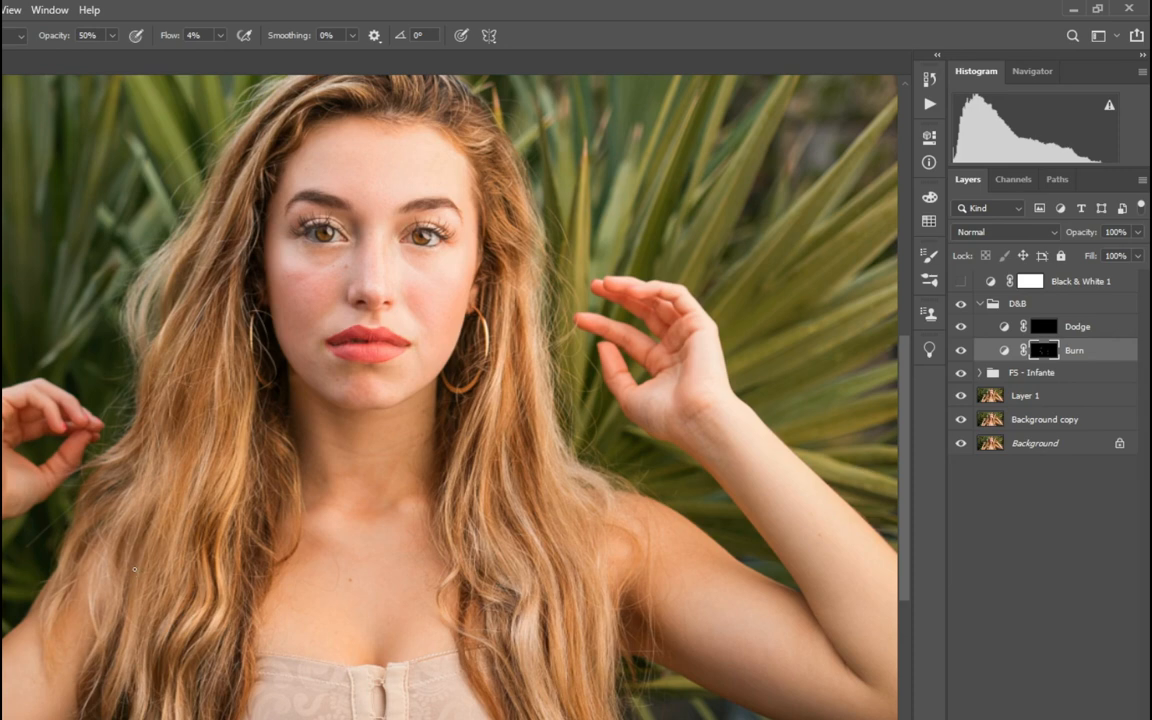
pyautogui.press(']')
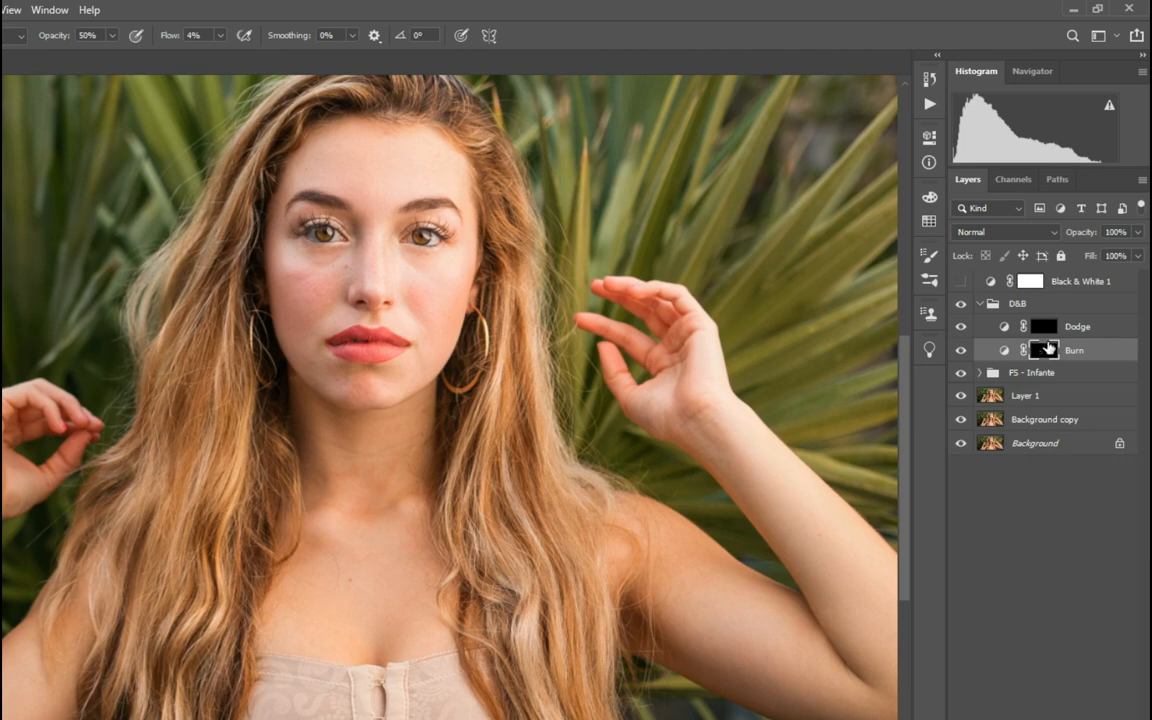
pyautogui.click(975, 326)
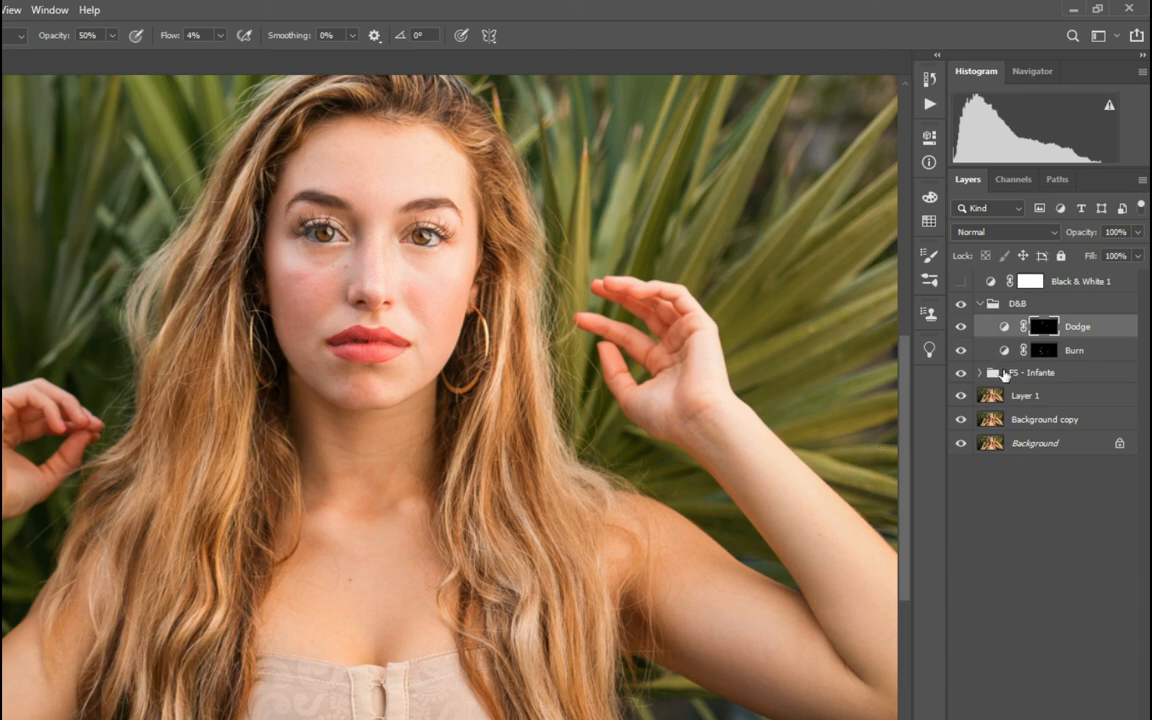
# Compare the portrait with the Dodge and Burn layers hidden and shown, ending with both layers visible.
pyautogui.click(962, 327)
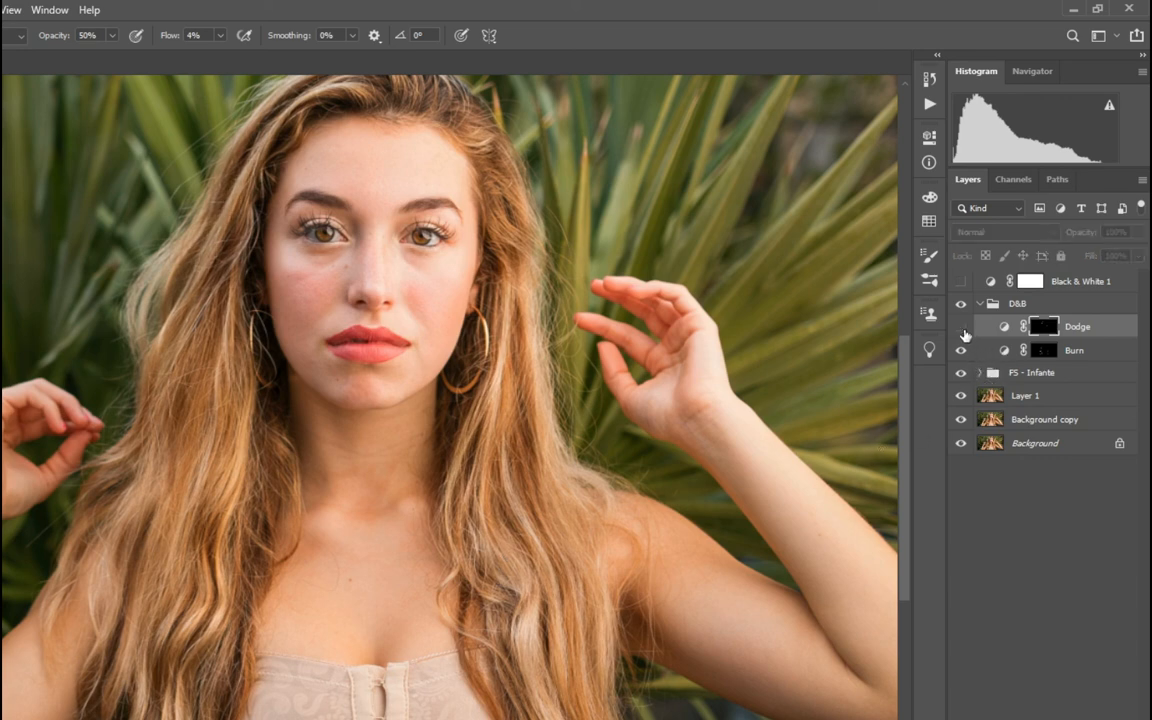
pyautogui.click(962, 327)
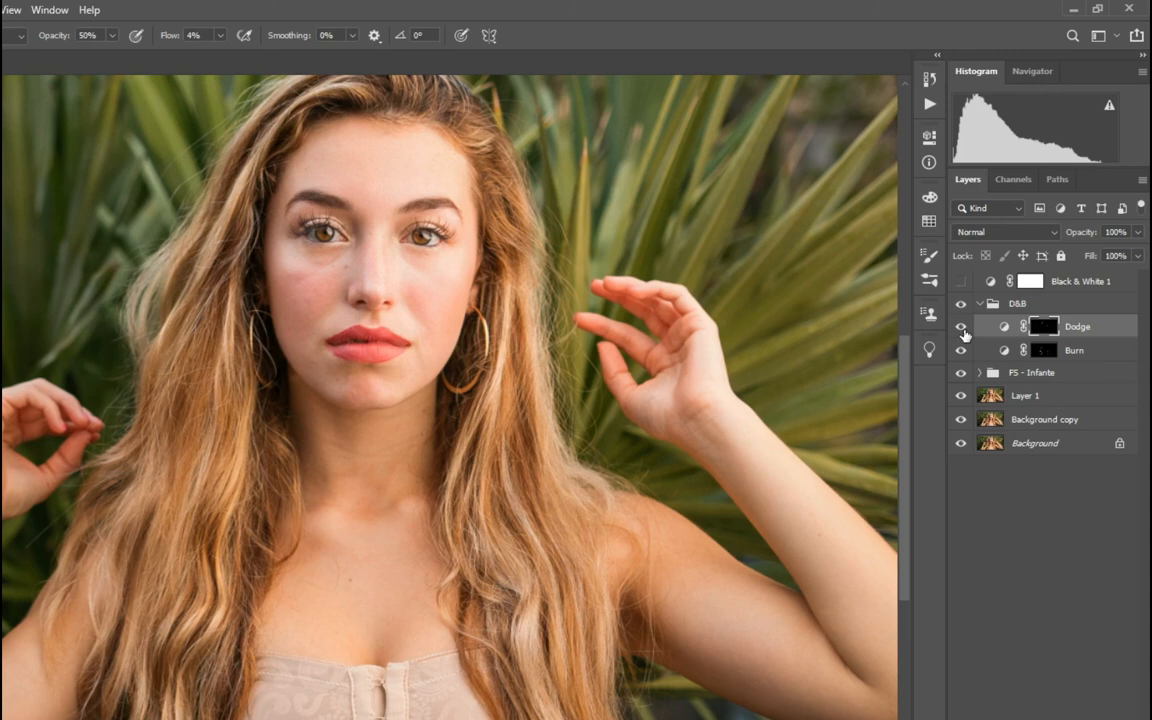
pyautogui.moveTo(962, 327); pyautogui.dragTo(962, 350)
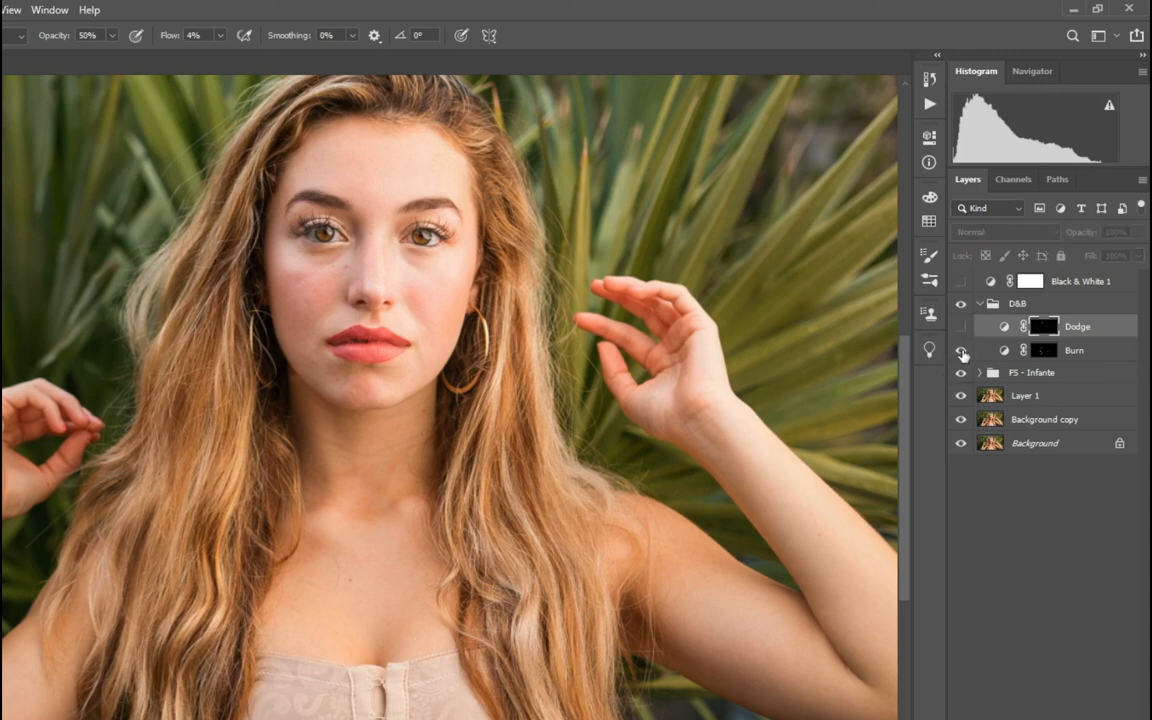
pyautogui.scroll(1, 865, 431)
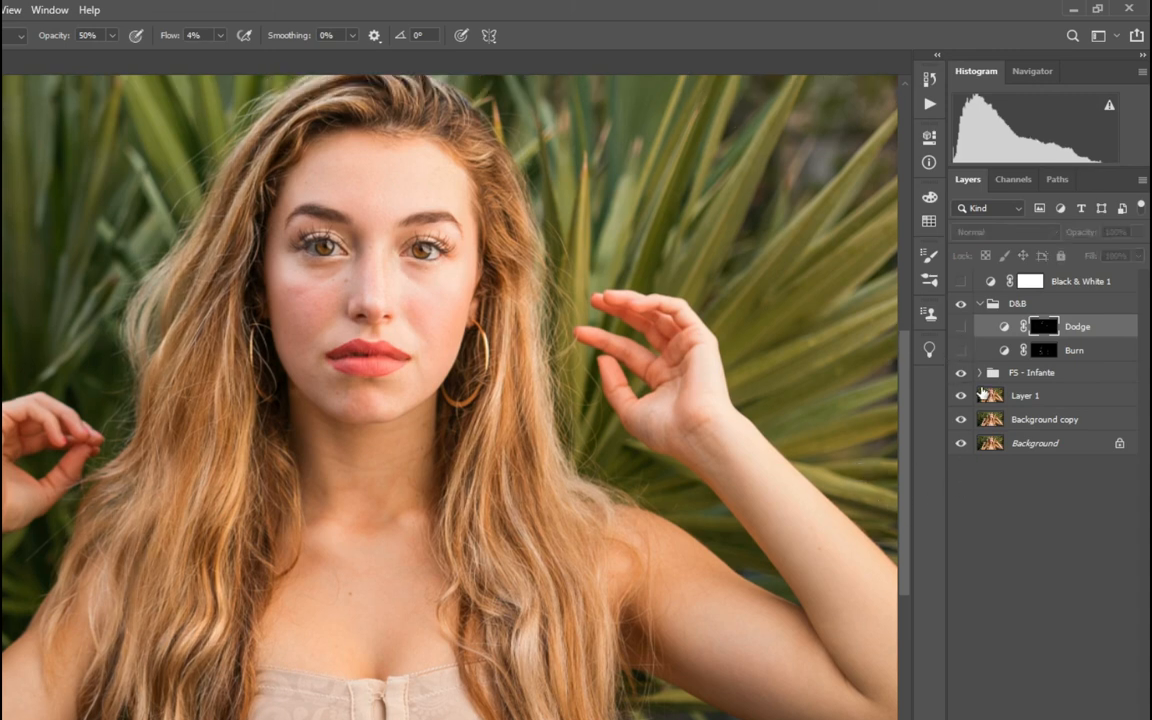
pyautogui.click(962, 328)
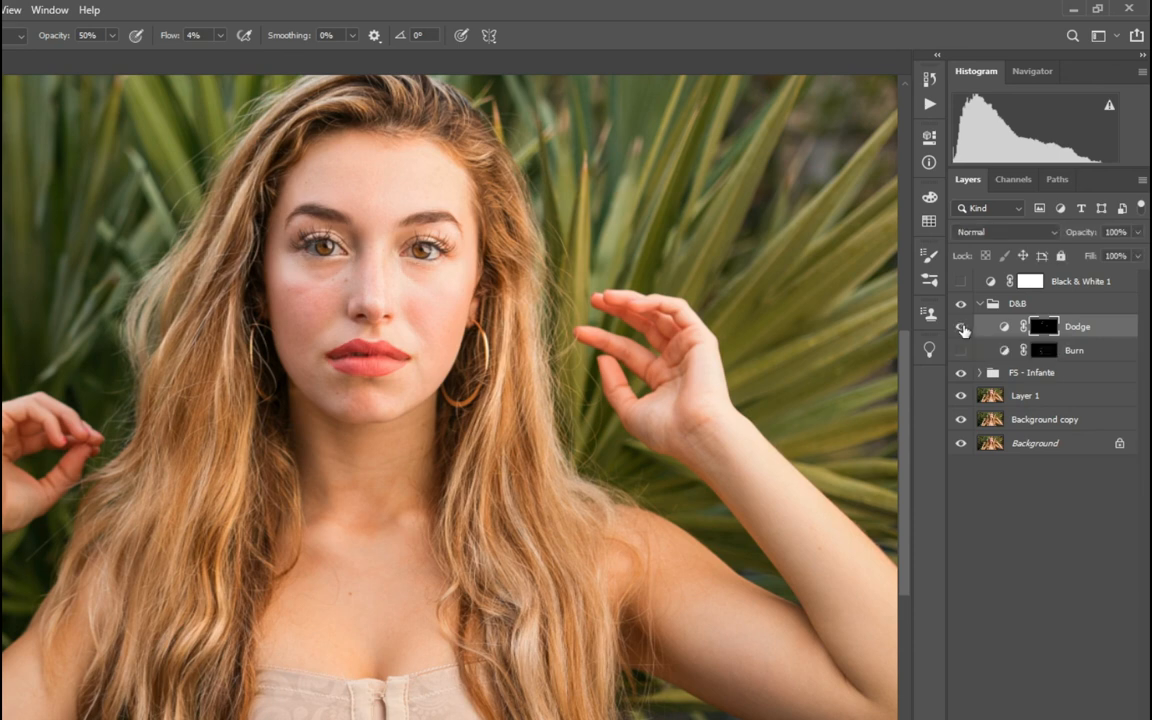
pyautogui.click(961, 351)
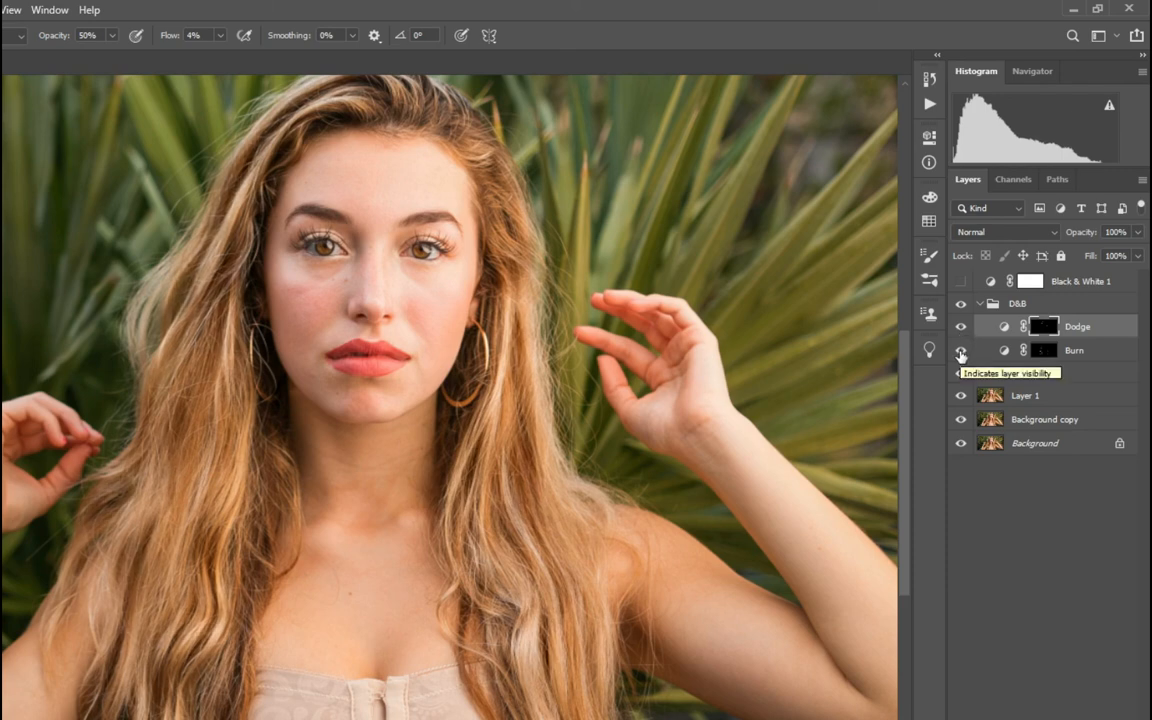
pyautogui.click(1037, 350)
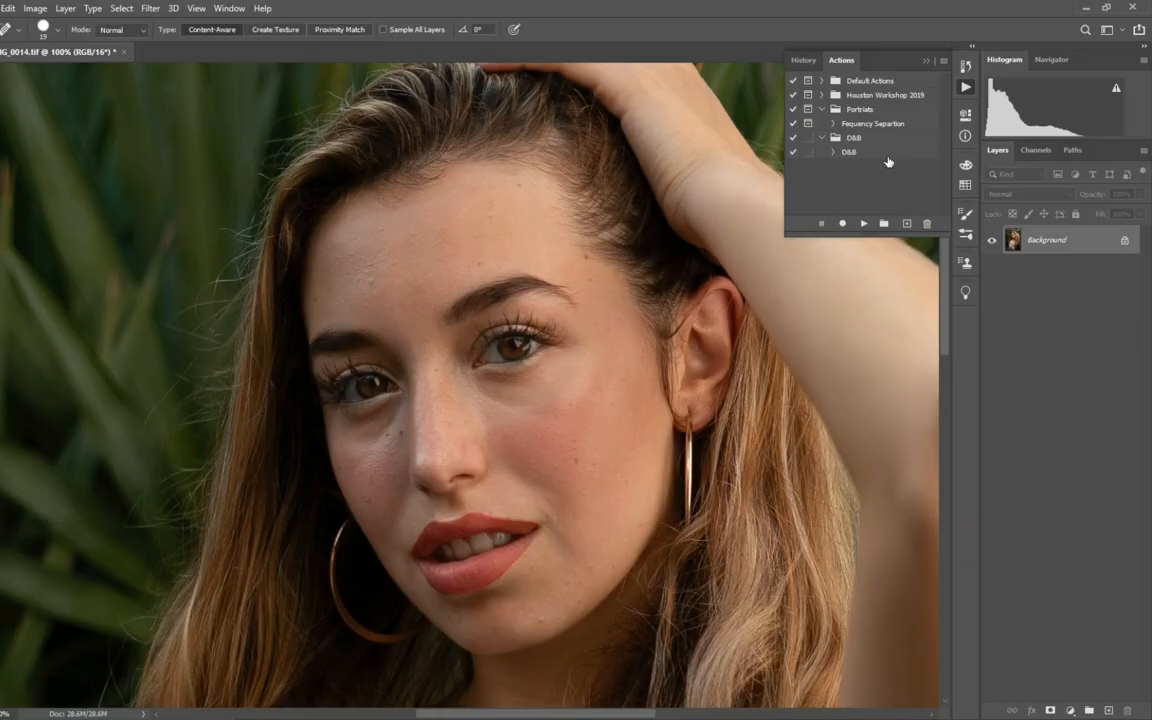
# Run the D&B action on the new portrait, expand the resulting D&B group and make its Dodge curves layer active.
pyautogui.click(885, 154)
pyautogui.click(864, 223)
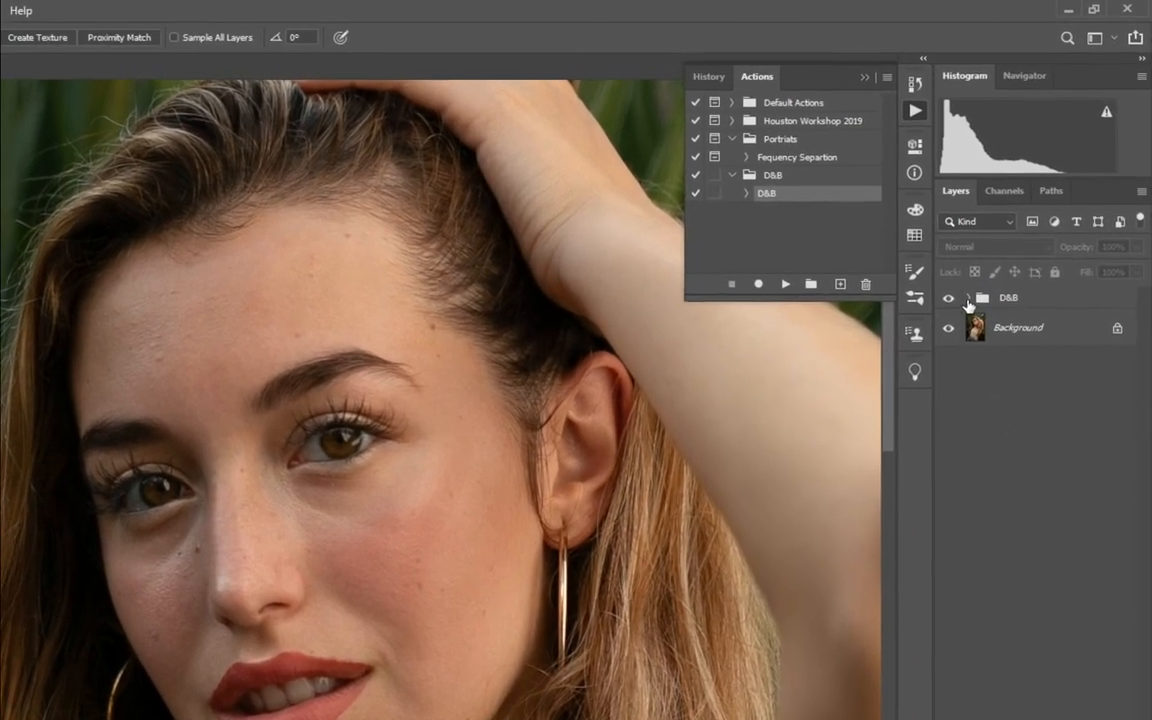
pyautogui.click(968, 300)
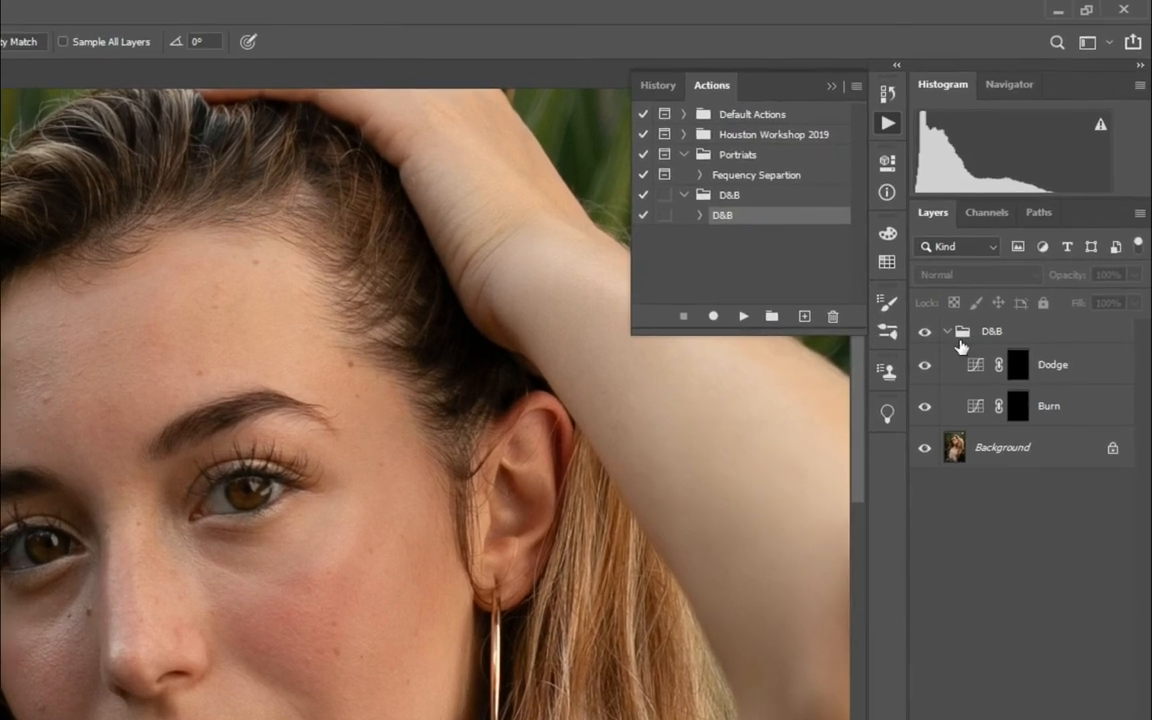
pyautogui.click(971, 374)
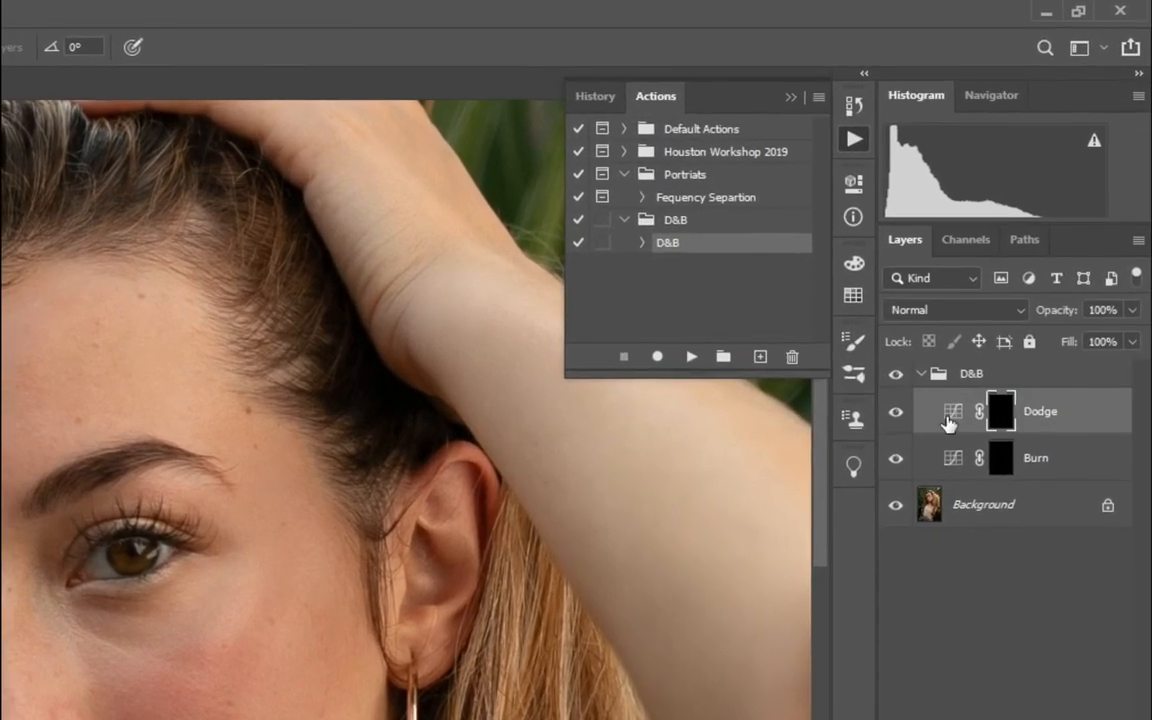